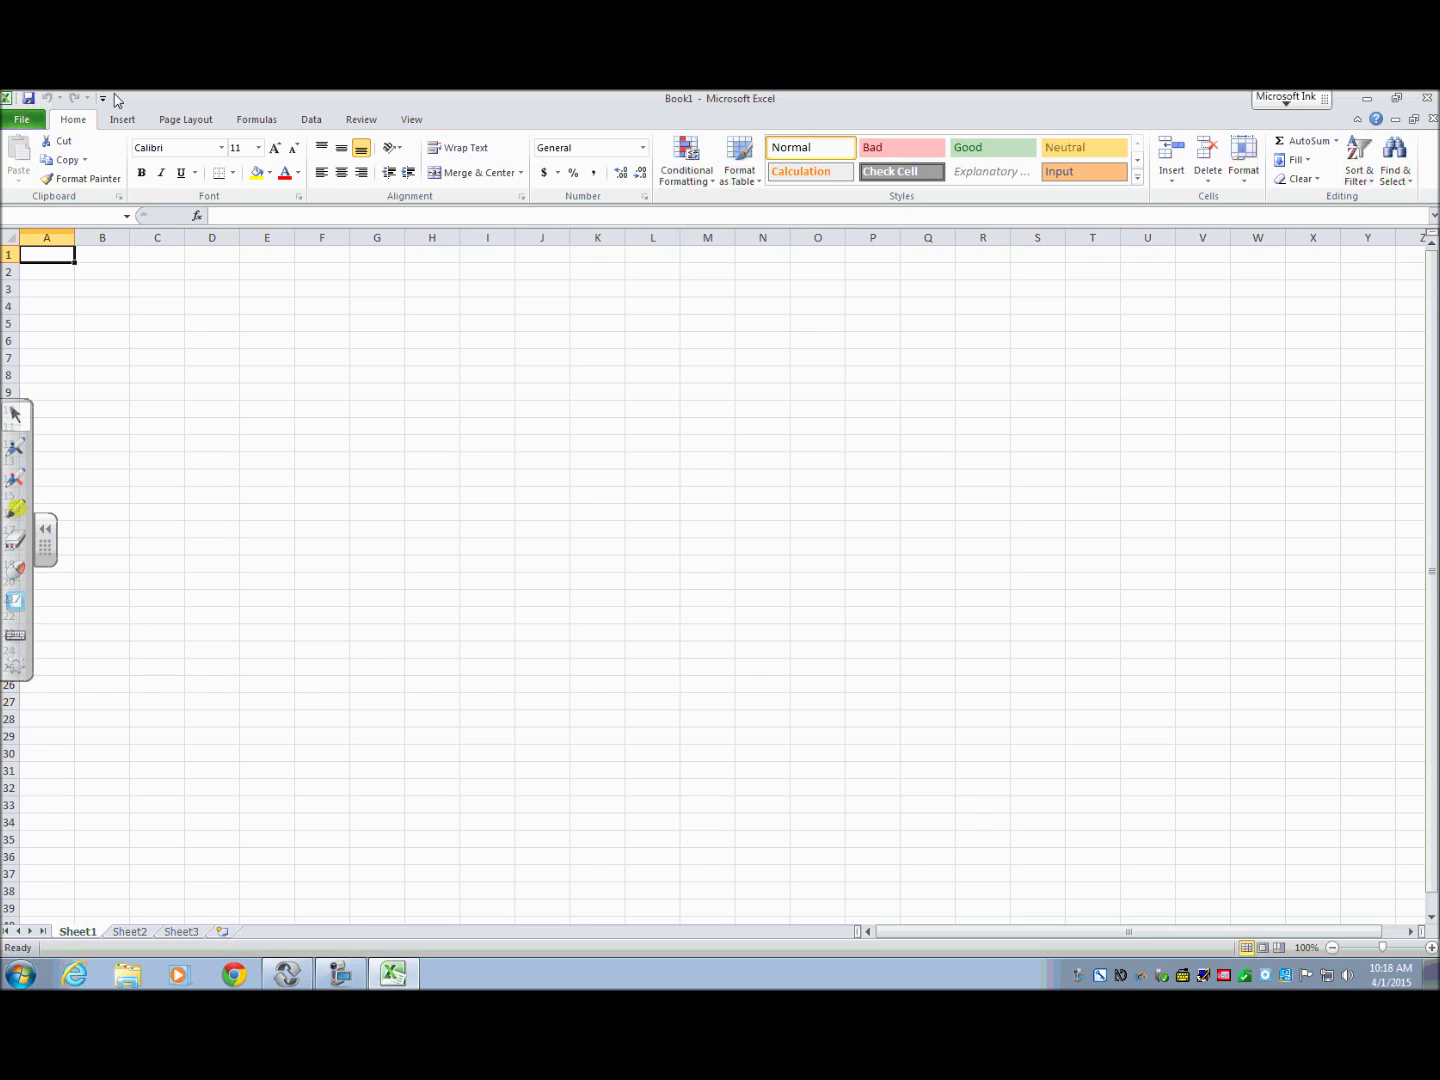
Enter the values 1, 2, 3, 4, 5, 6 and 7 down cells A1 to A7
{"action": "type", "text": "1"}
{"action": "key", "text": "Return"}
{"action": "type", "text": "1"}
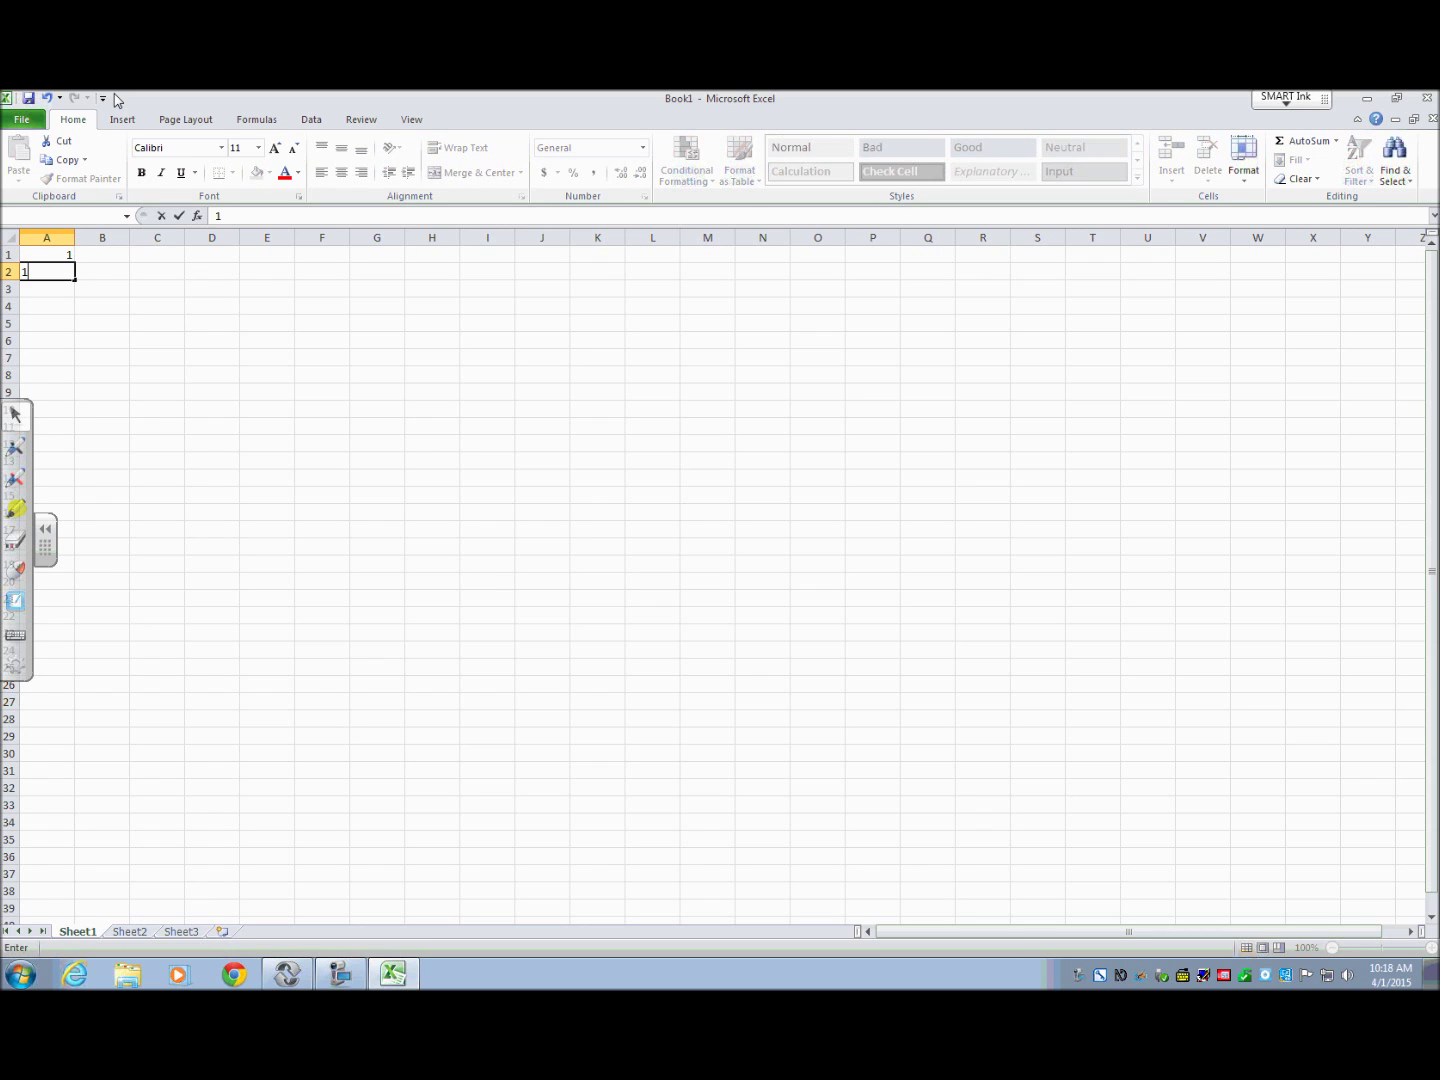
{"action": "key", "text": "BackSpace"}
{"action": "type", "text": "2"}
{"action": "key", "text": "Return"}
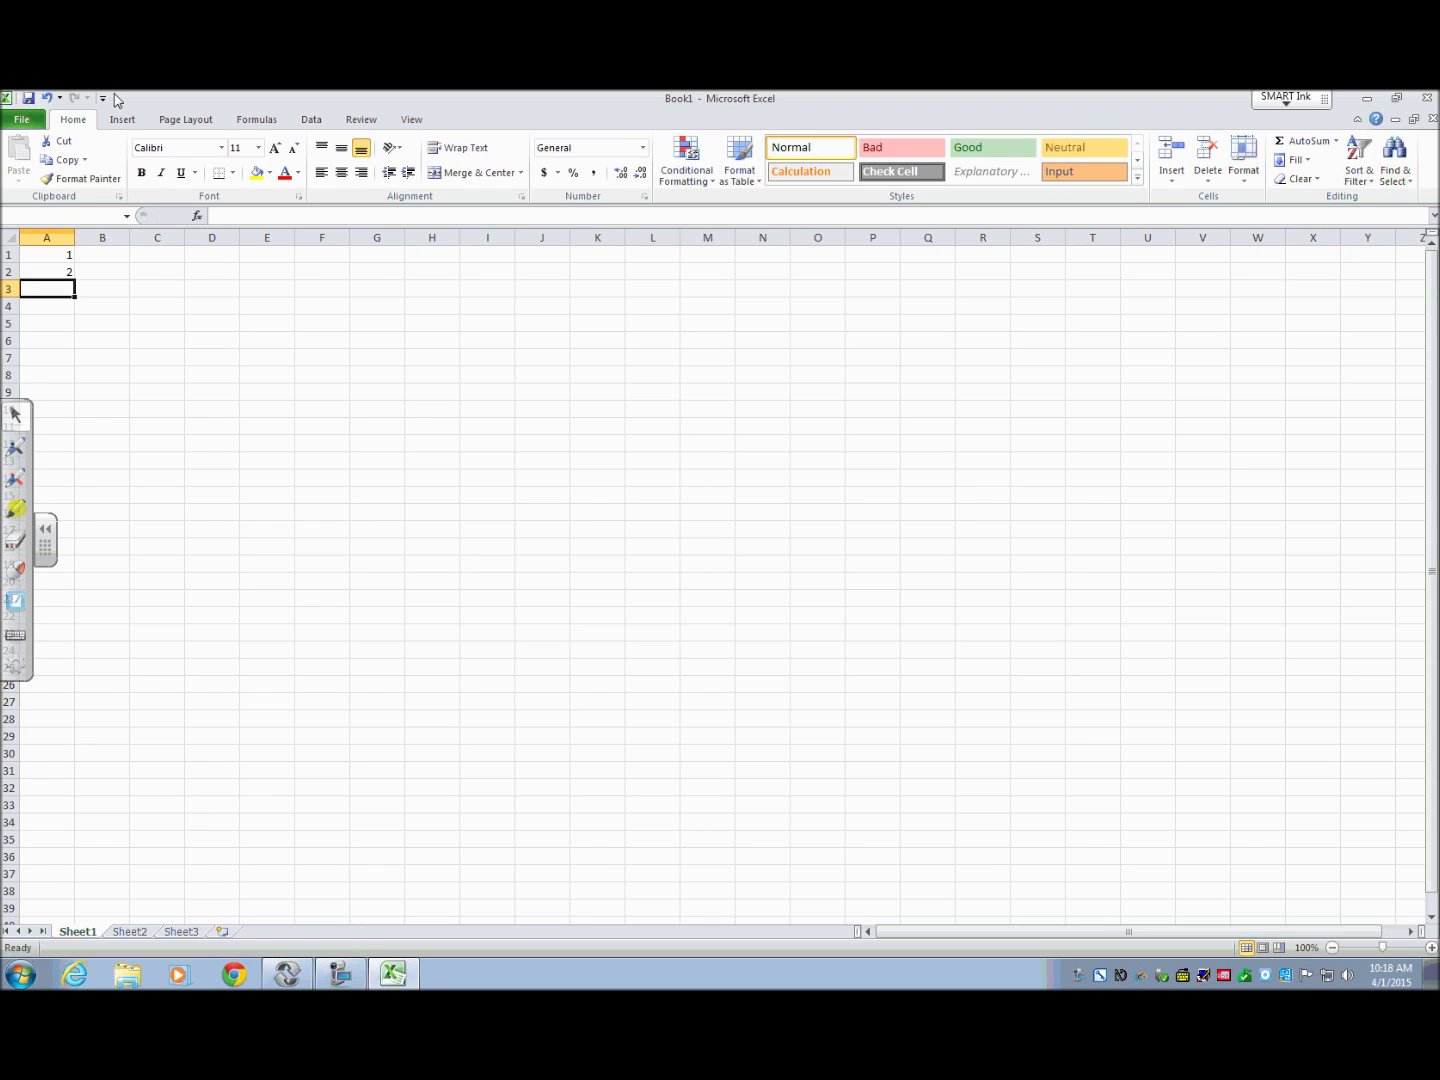
{"action": "type", "text": "3"}
{"action": "key", "text": "Return"}
{"action": "type", "text": "4"}
{"action": "key", "text": "Return"}
{"action": "type", "text": "5"}
{"action": "key", "text": "Return"}
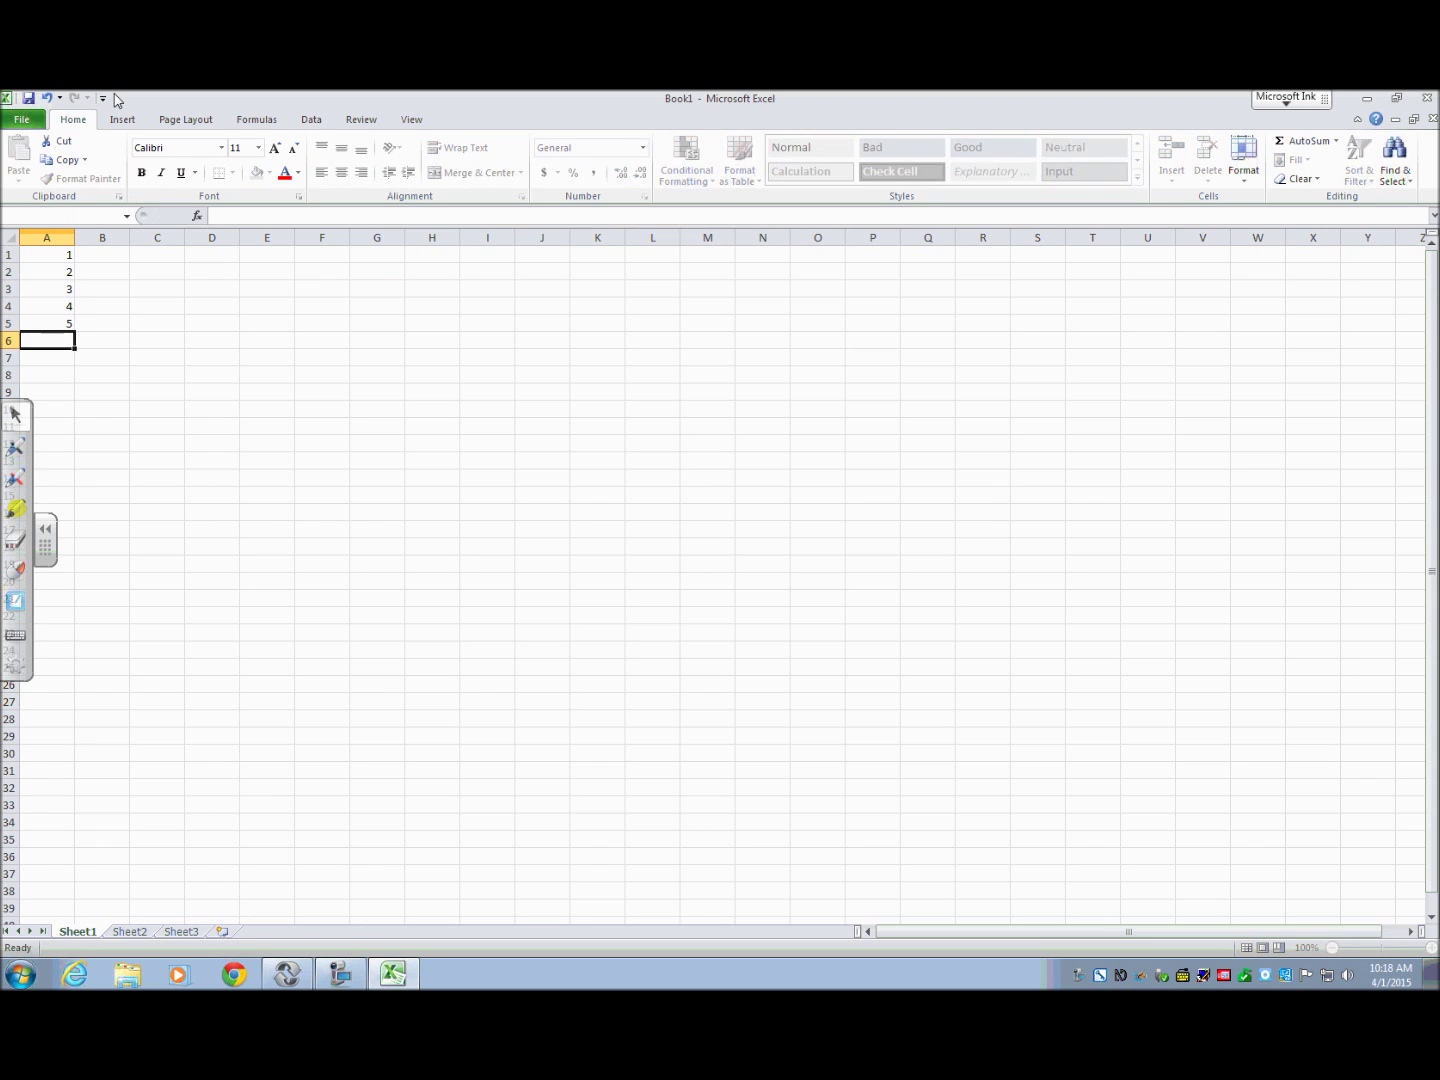
{"action": "type", "text": "6"}
{"action": "key", "text": "Return"}
{"action": "type", "text": "7"}
{"action": "key", "text": "Return"}
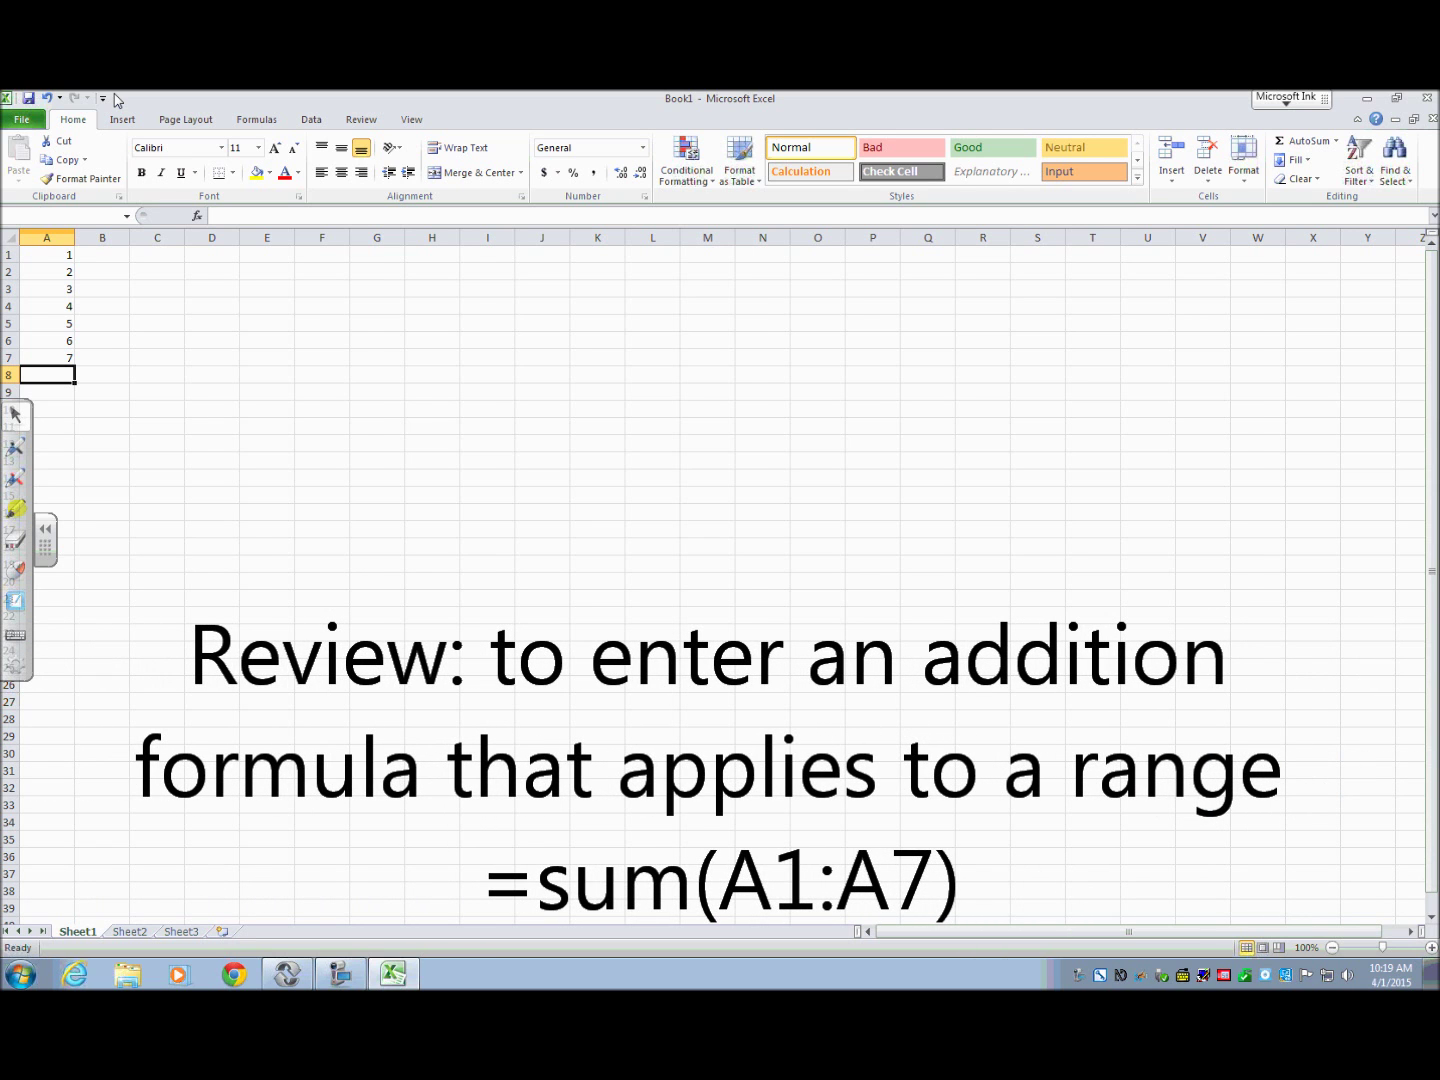
Enter =SUM(A1:A7) in A8 to total column A as 28
{"action": "type", "text": "="}
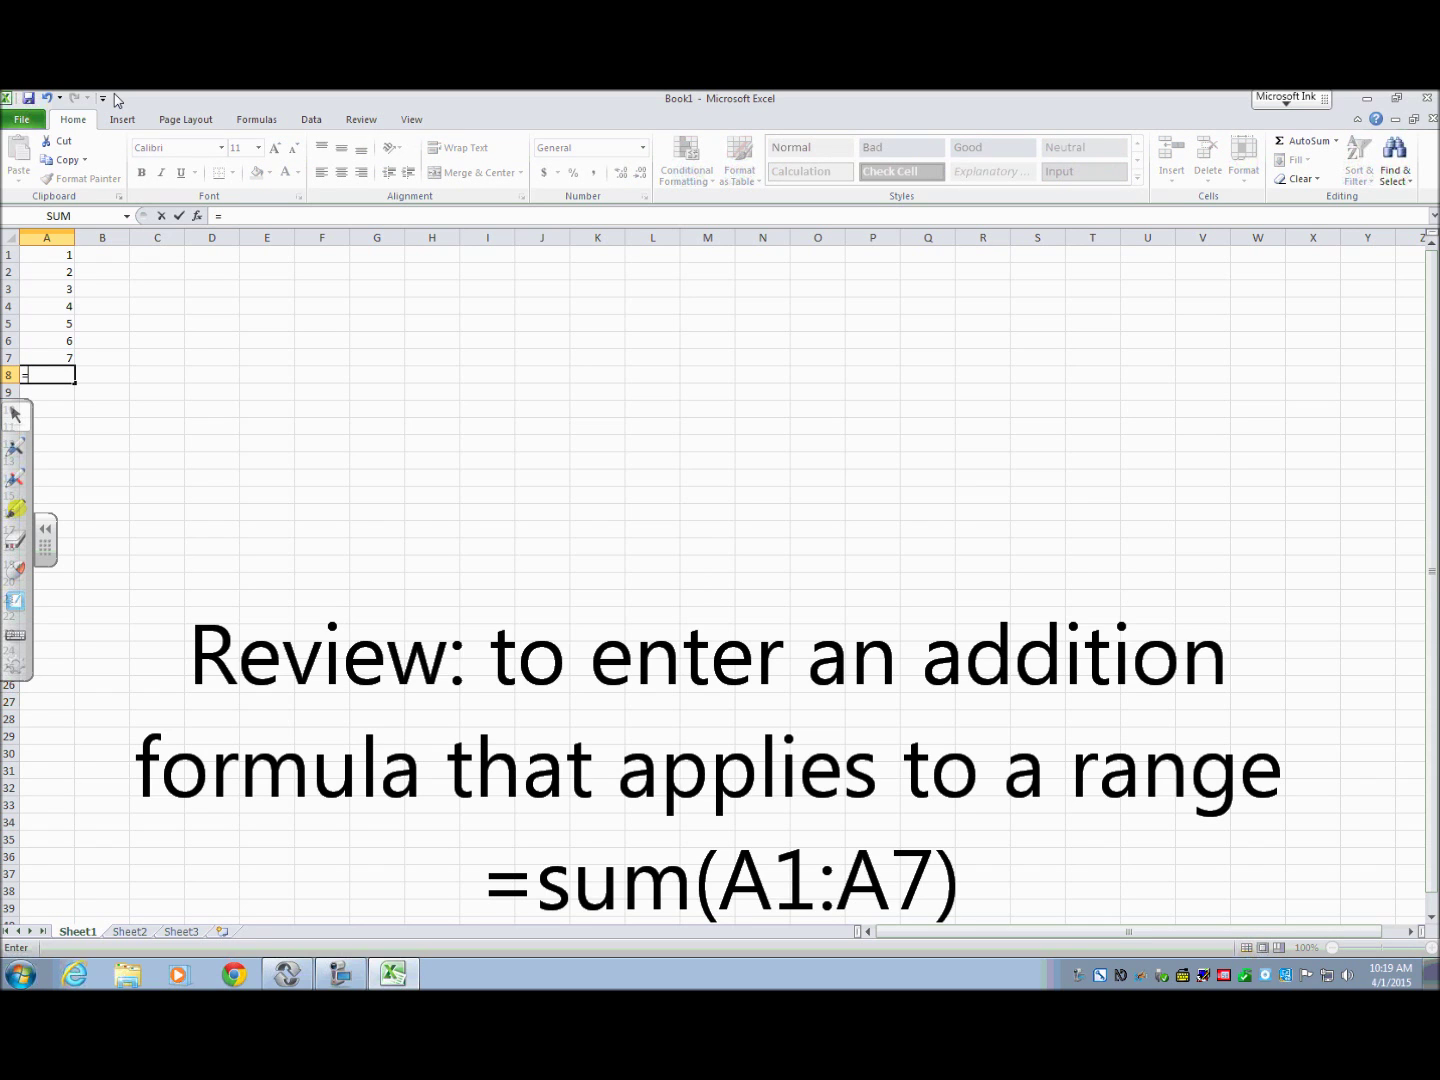
{"action": "type", "text": "sum"}
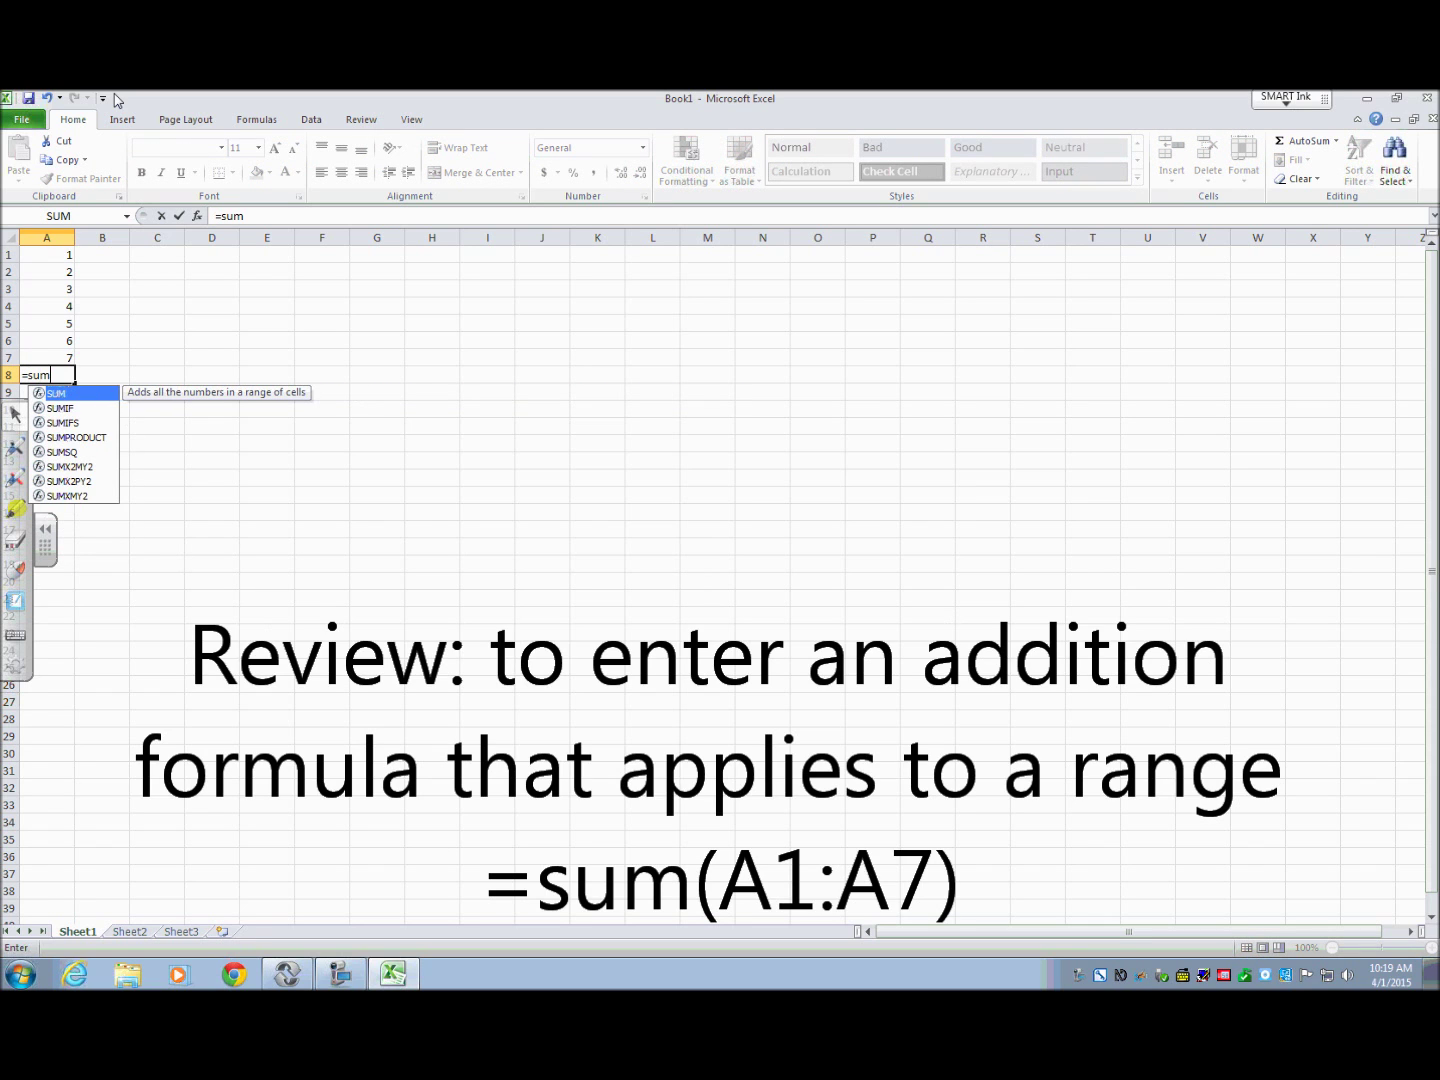
{"action": "type", "text": "("}
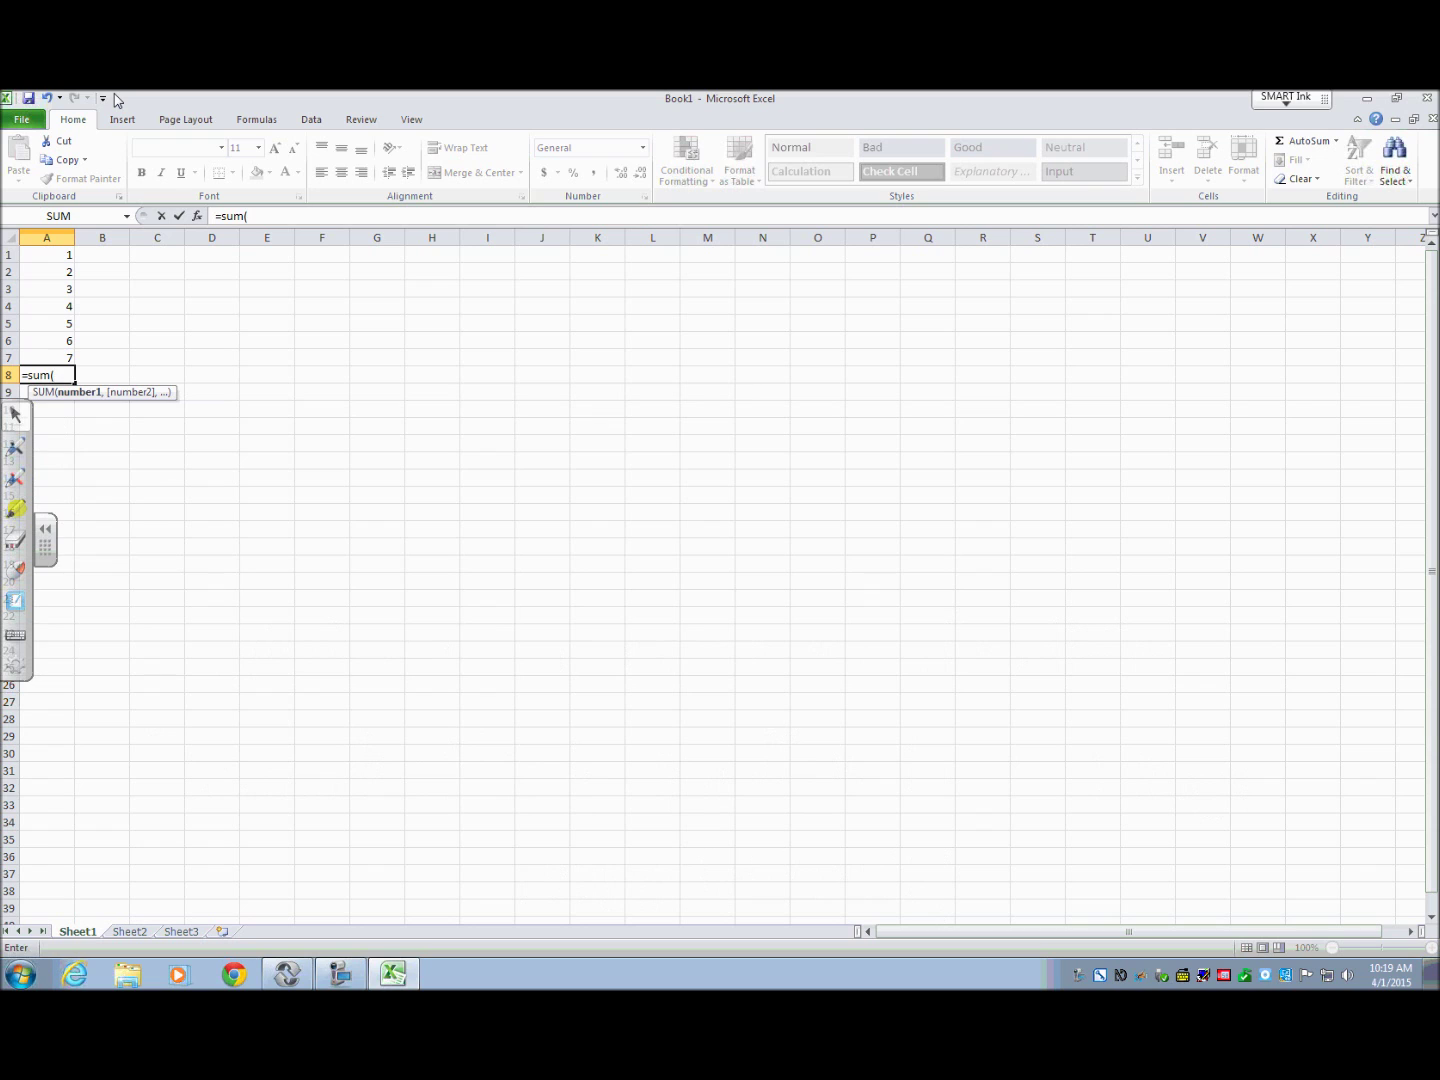
{"action": "type", "text": "a1:a"}
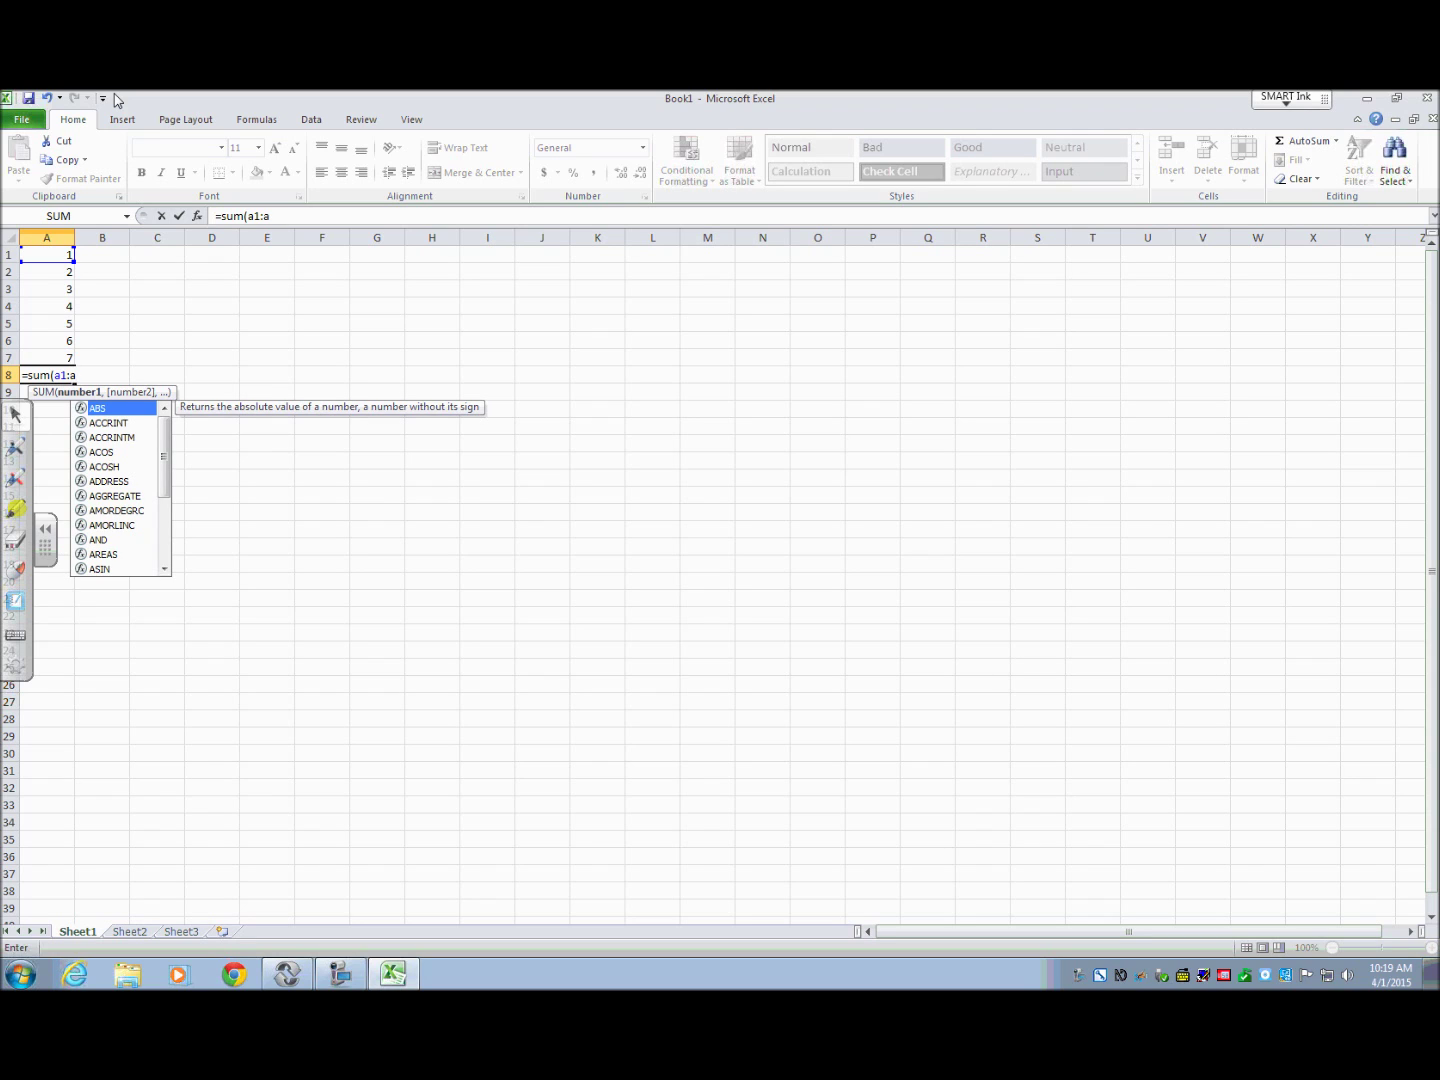
{"action": "type", "text": "7"}
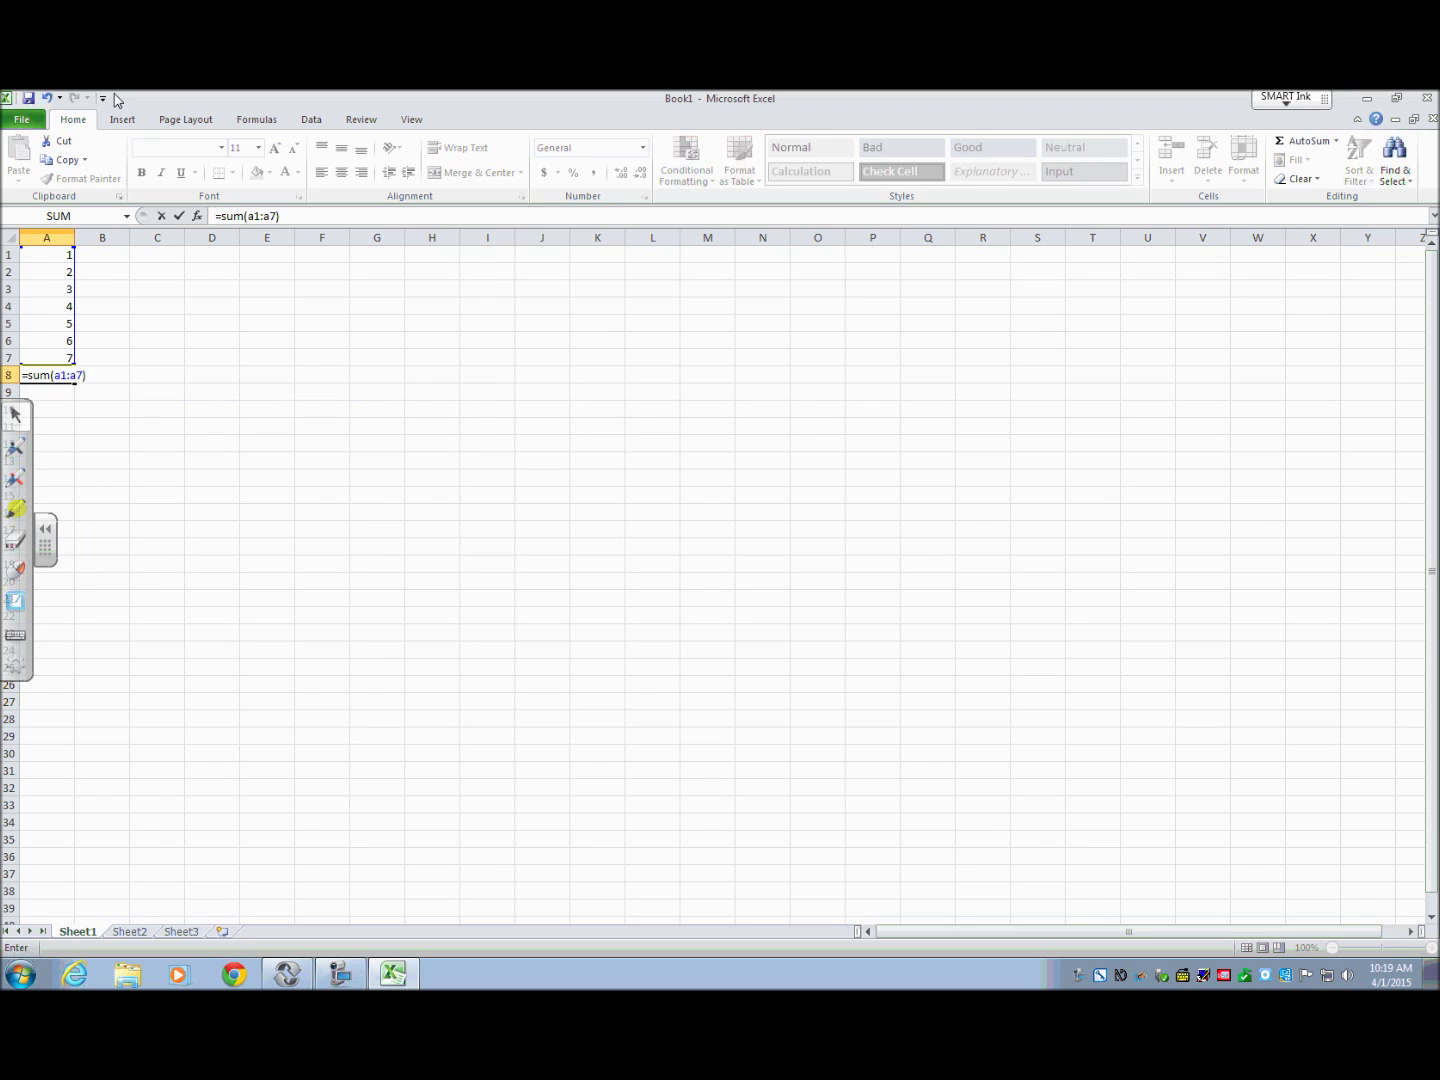
{"action": "key", "text": "Return"}
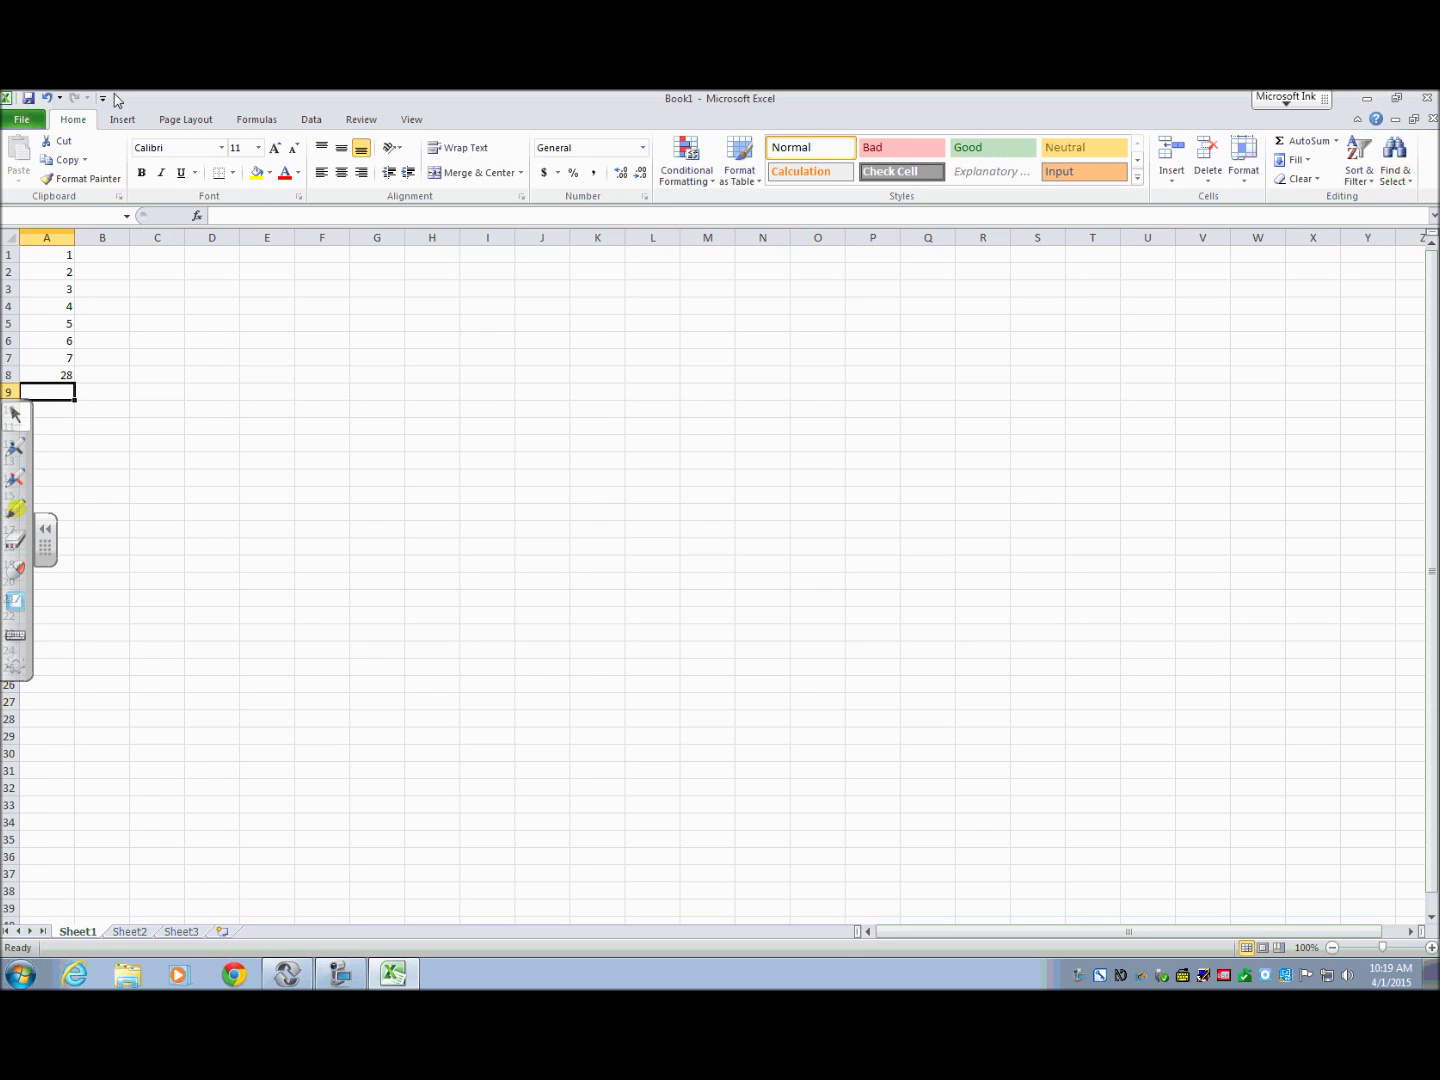
{"action": "key", "text": "Up"}
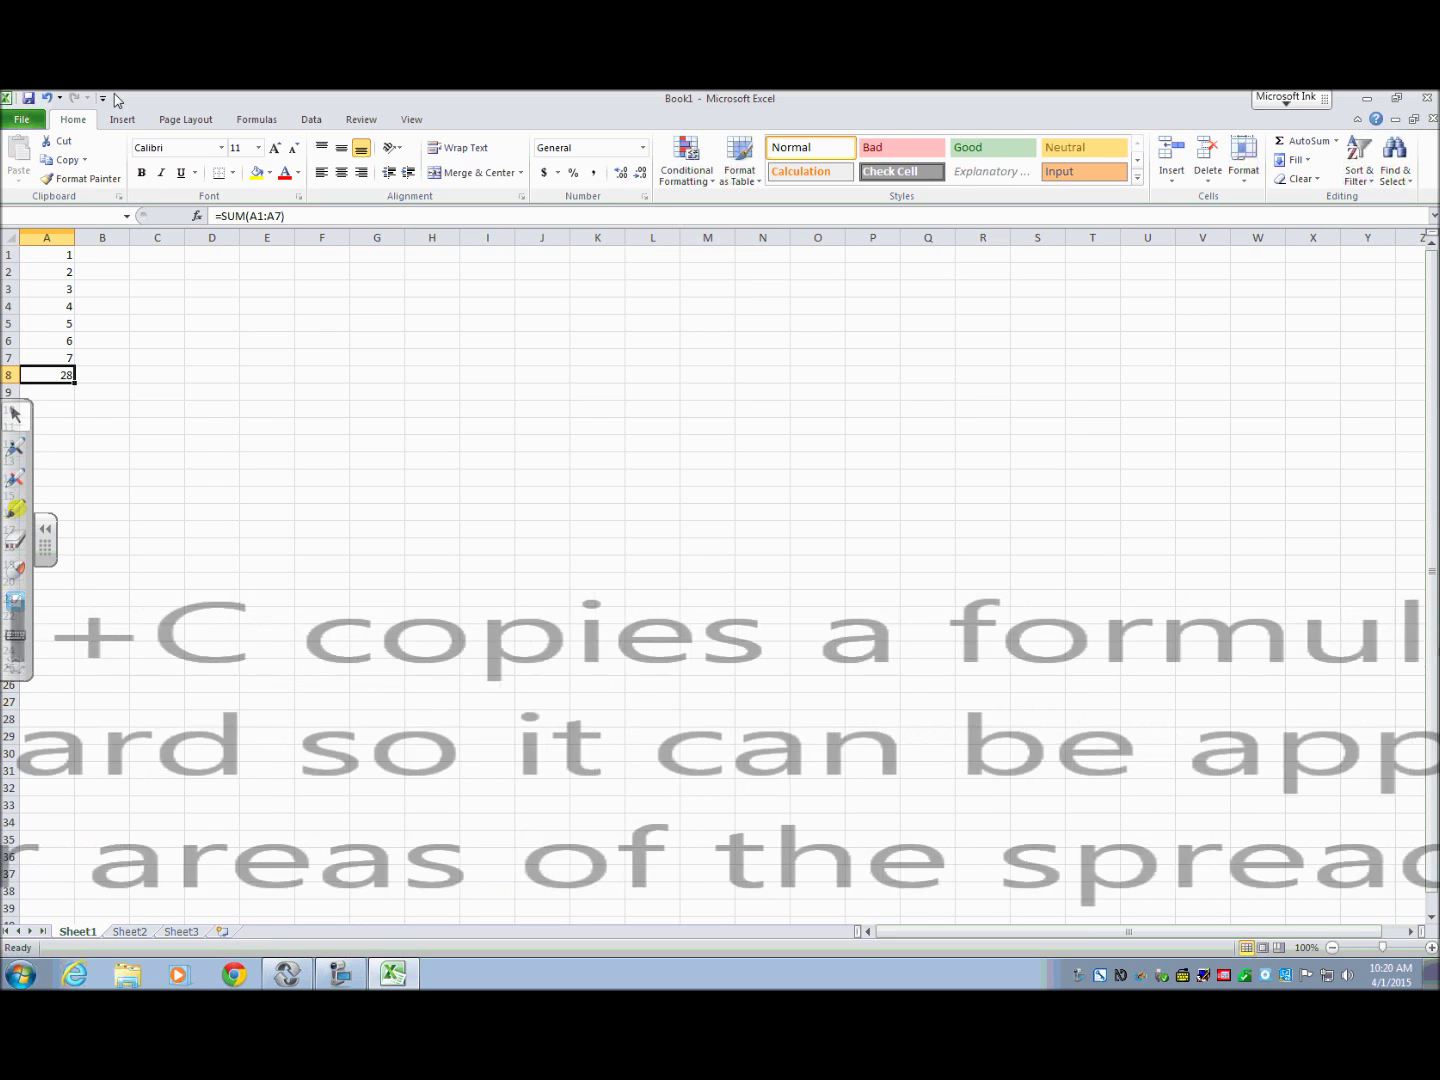
Copy the =SUM(A1:A7) formula from A8 with Ctrl+C
{"action": "key", "text": "ctrl+c"}
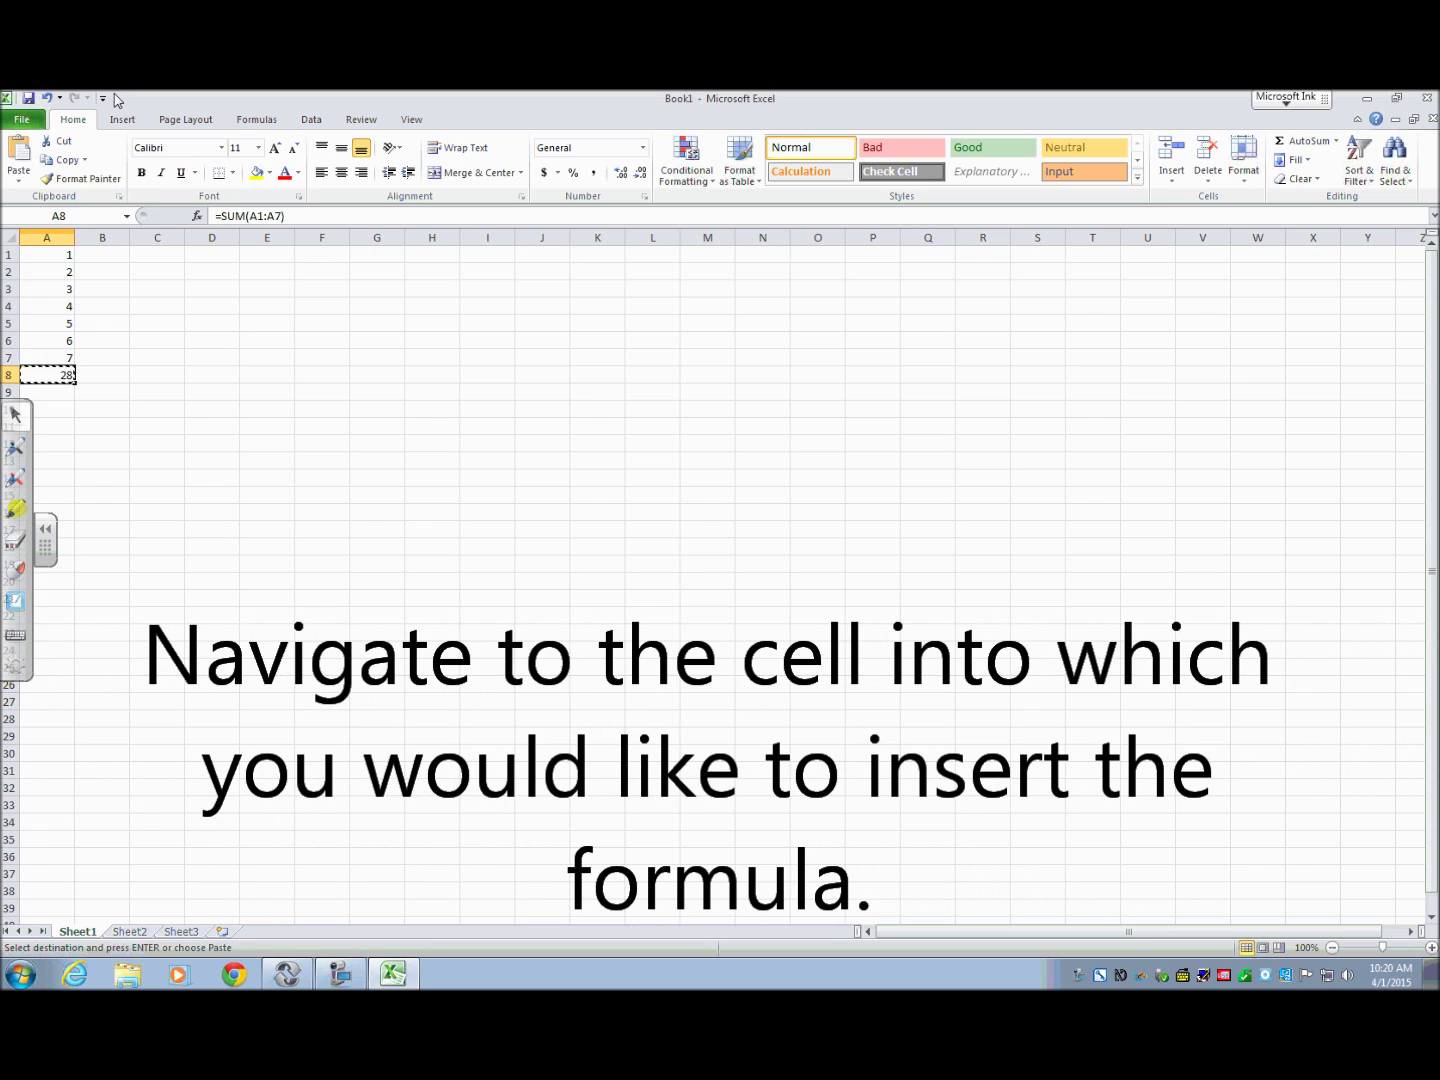
Paste the total formula into B8 so it sums B1:B7, then go to B1
{"action": "key", "text": "Right"}
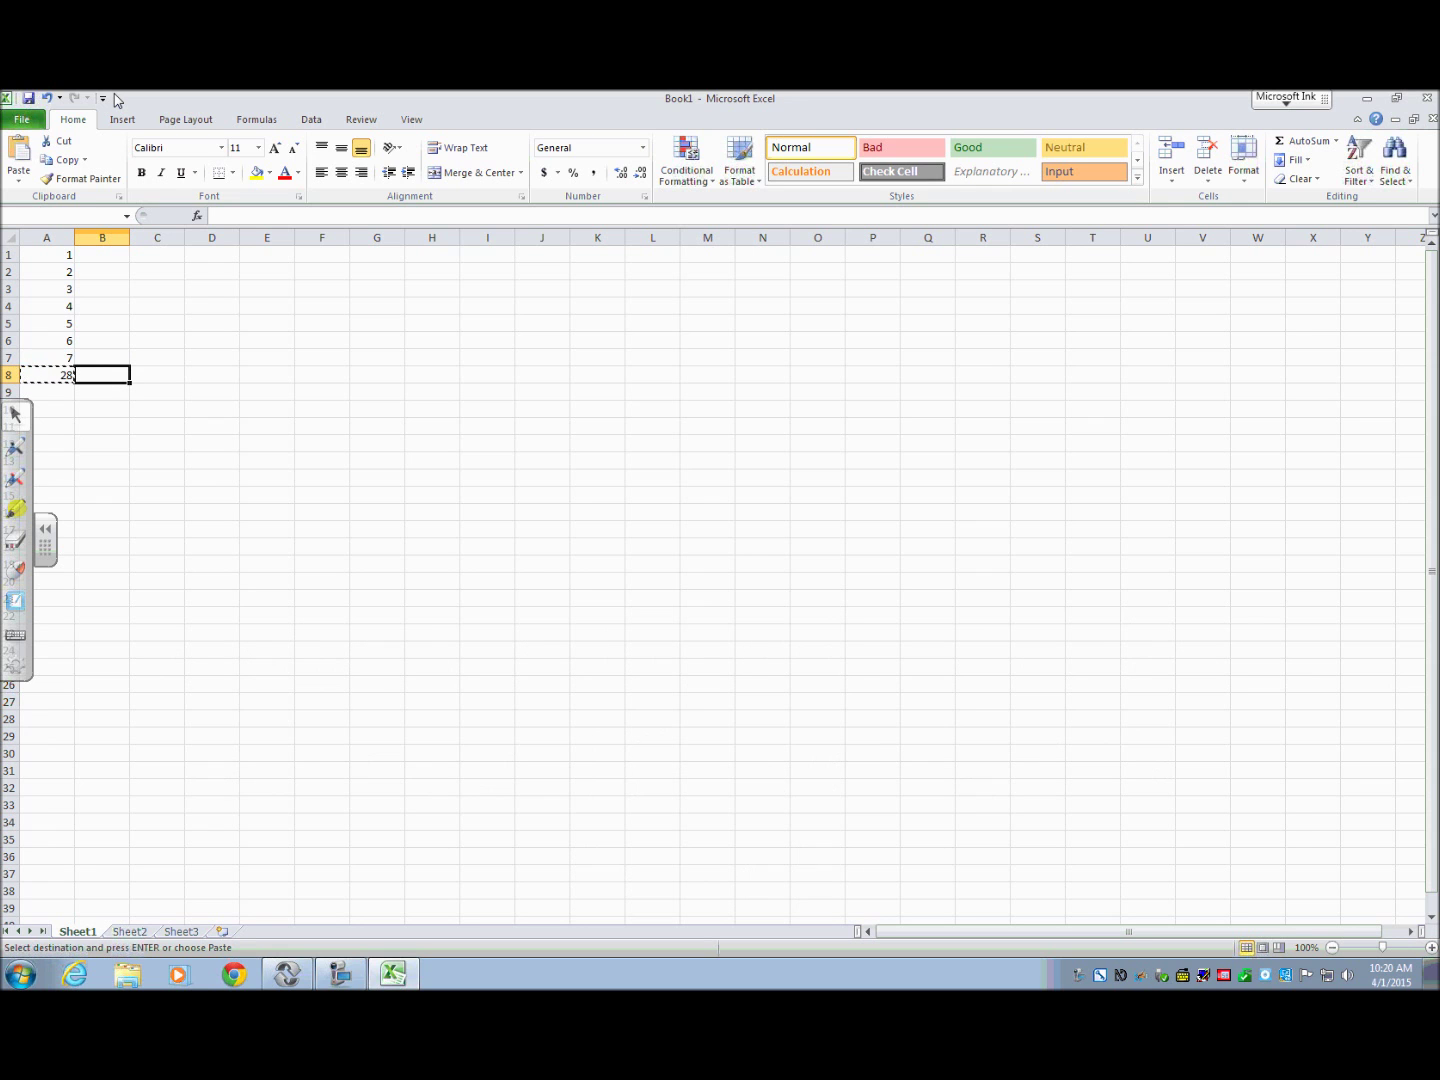
{"action": "key", "text": "ctrl+v"}
{"action": "key", "text": "Left"}
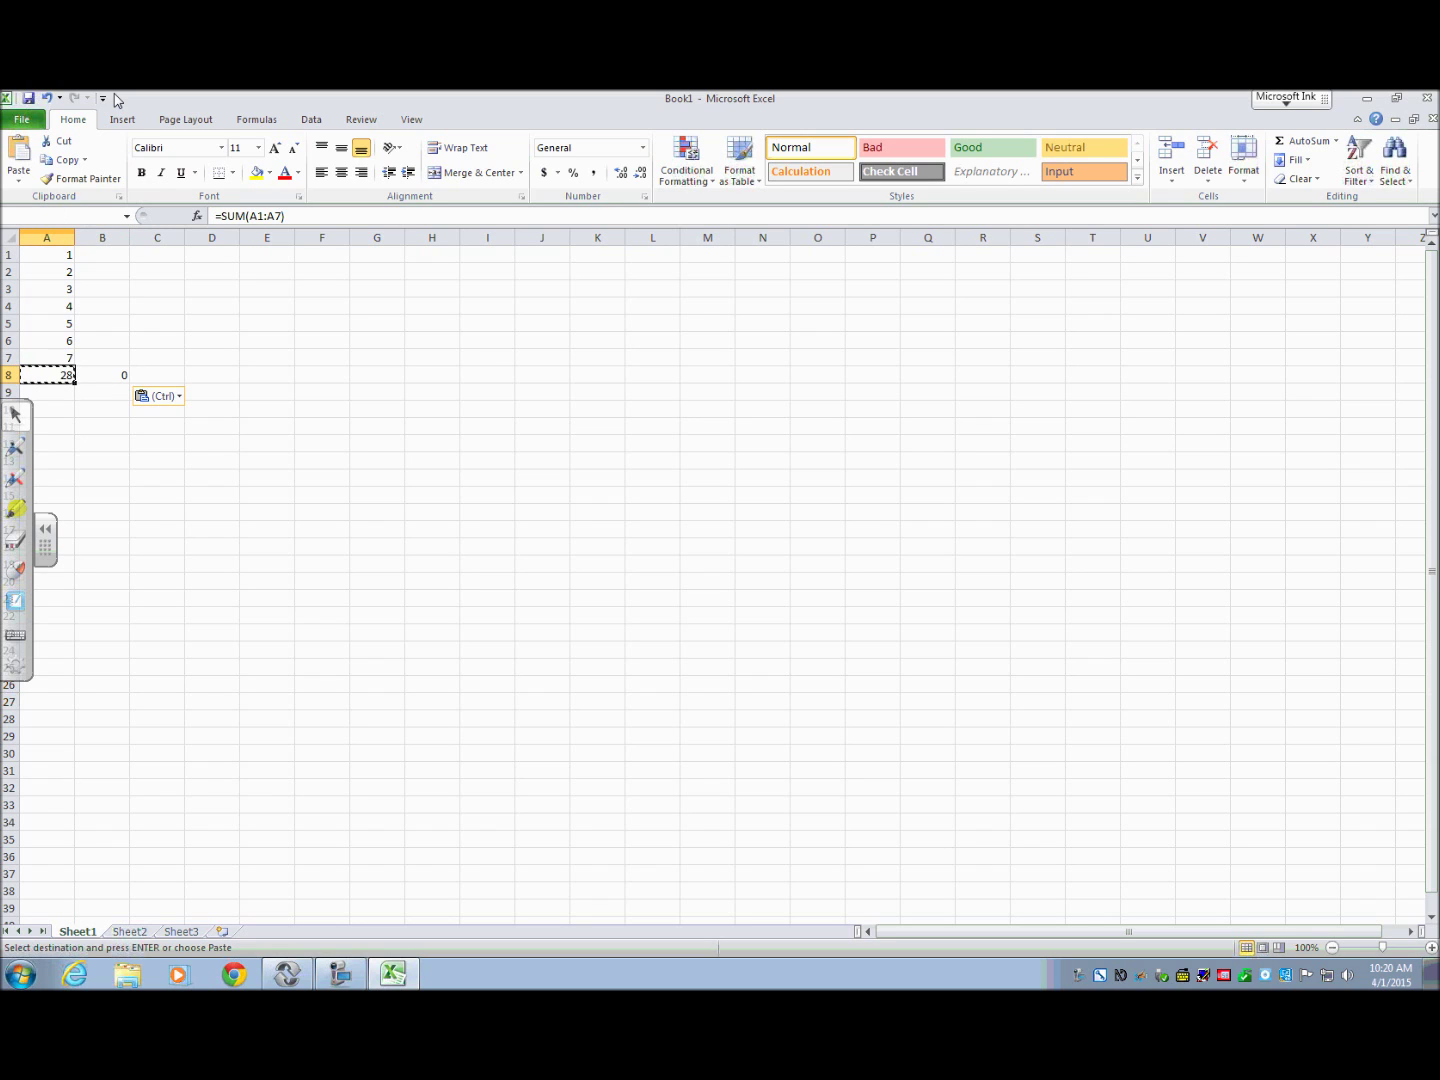
{"action": "key", "text": "Up"}
{"action": "key", "text": "Up"}
{"action": "key", "text": "Up"}
{"action": "key", "text": "Up"}
{"action": "key", "text": "Up"}
{"action": "key", "text": "Up"}
{"action": "key", "text": "Up"}
{"action": "key", "text": "Right"}
{"action": "key", "text": "Right"}
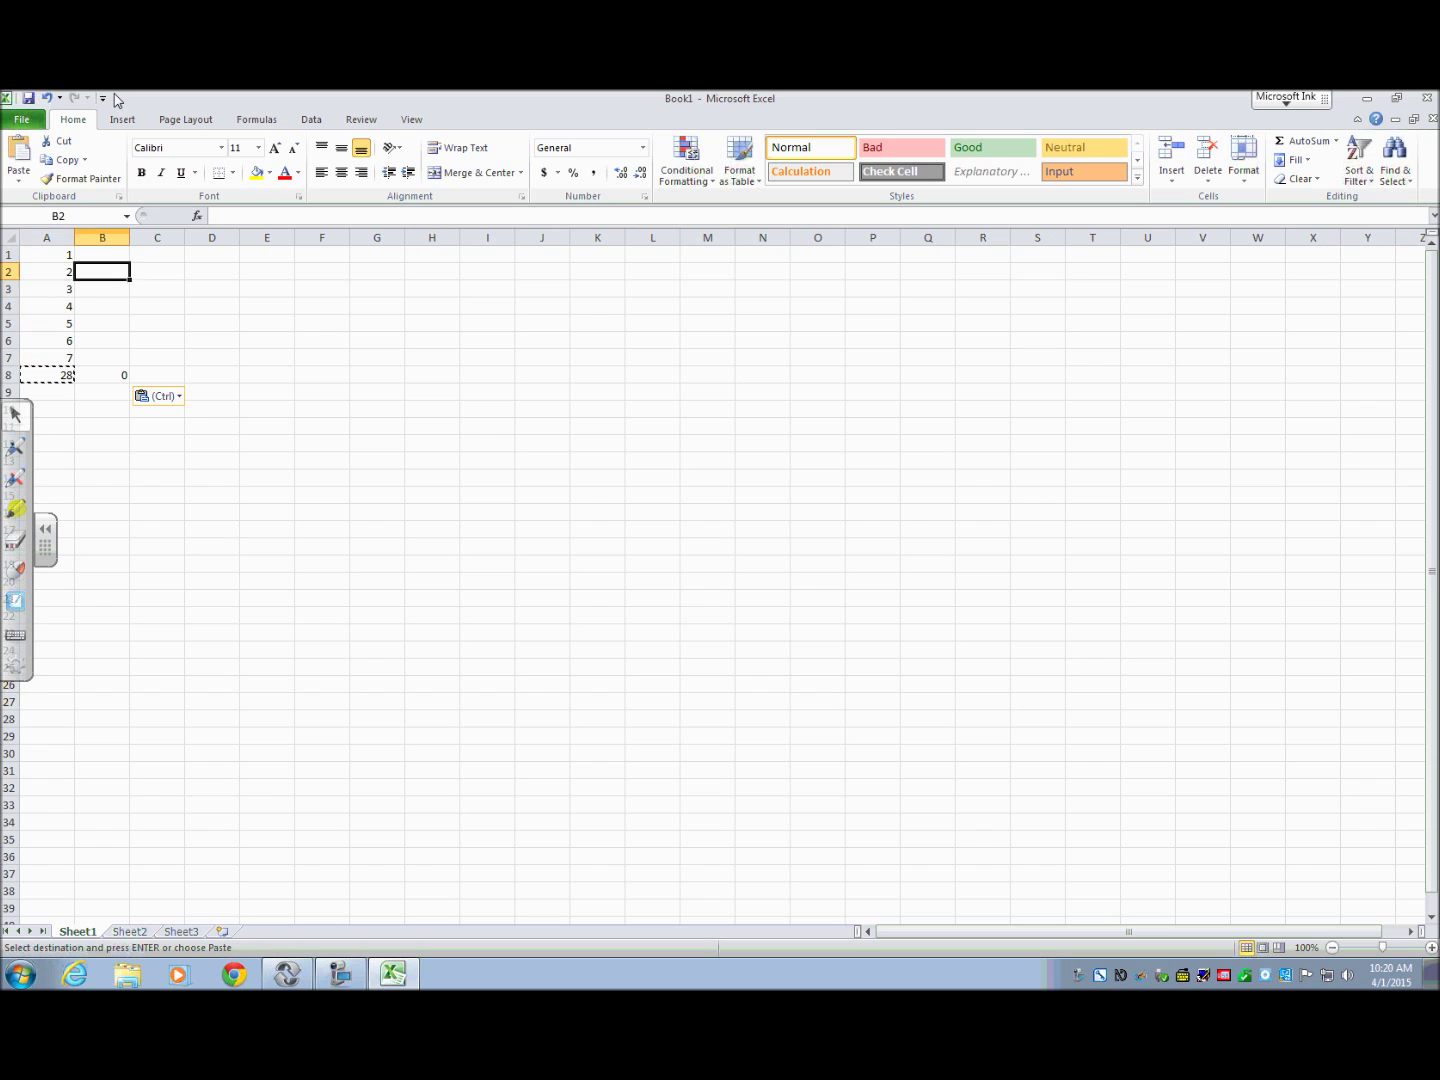
{"action": "key", "text": "Left"}
{"action": "key", "text": "Left"}
{"action": "key", "text": "Down"}
{"action": "key", "text": "Up"}
{"action": "key", "text": "Right"}
Enter the values 8, 9, 10, 11, 12, 13 and 14 down cells B1 to B7
{"action": "type", "text": "8"}
{"action": "key", "text": "Return"}
{"action": "type", "text": "8"}
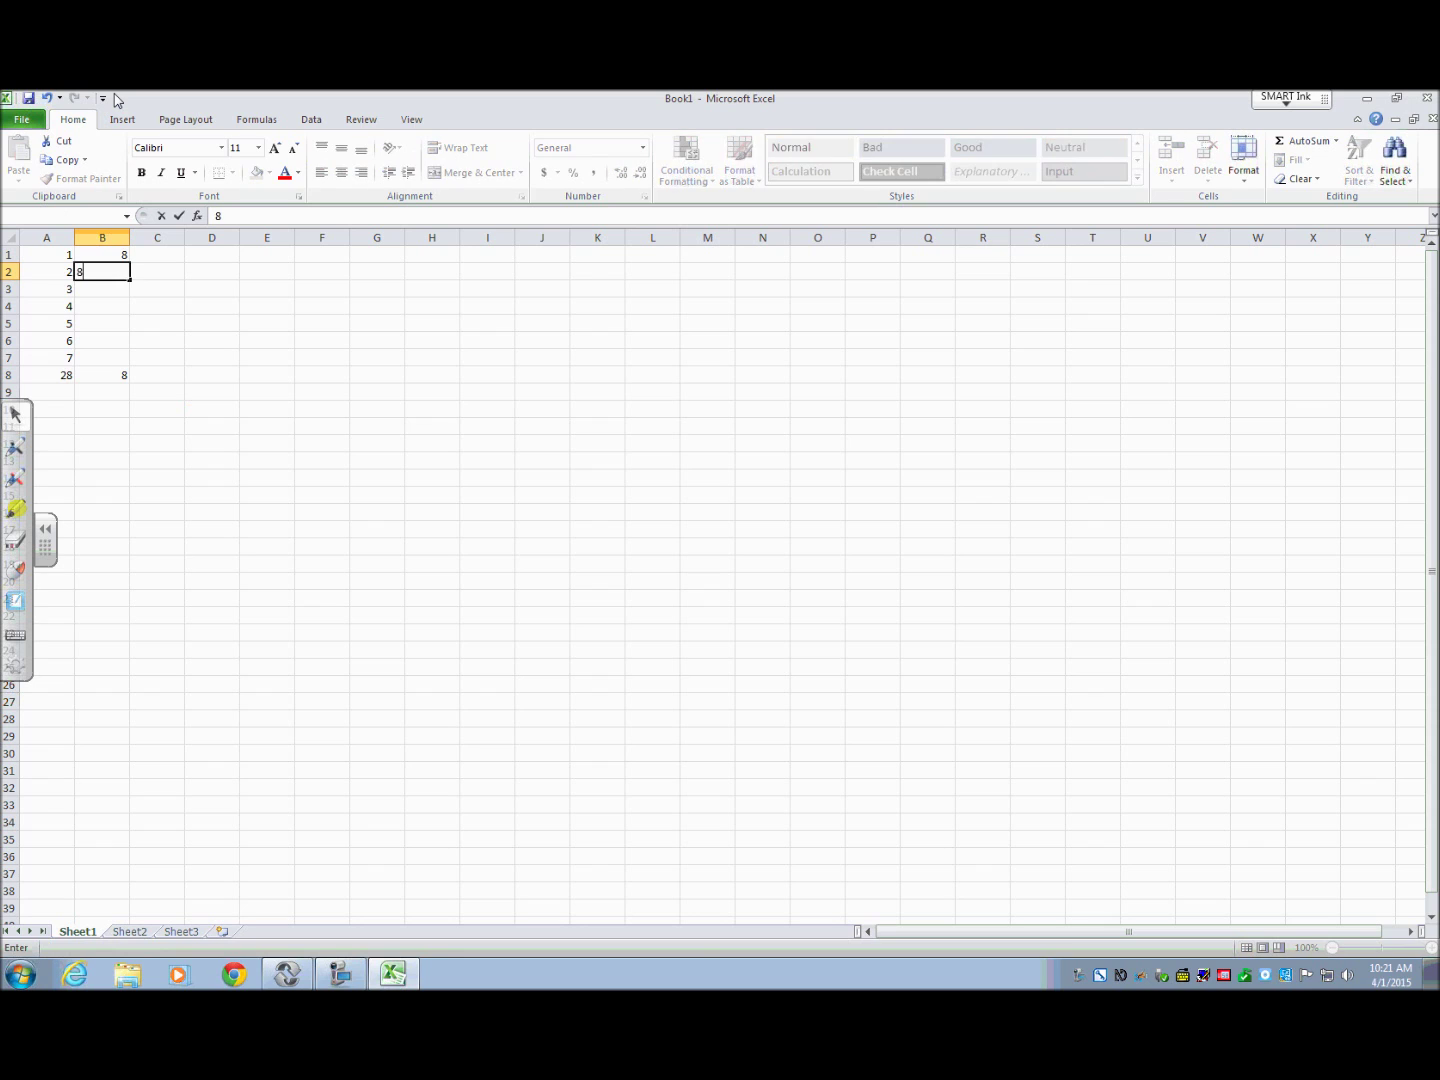
{"action": "key", "text": "BackSpace"}
{"action": "type", "text": "9"}
{"action": "key", "text": "Return"}
{"action": "type", "text": "10"}
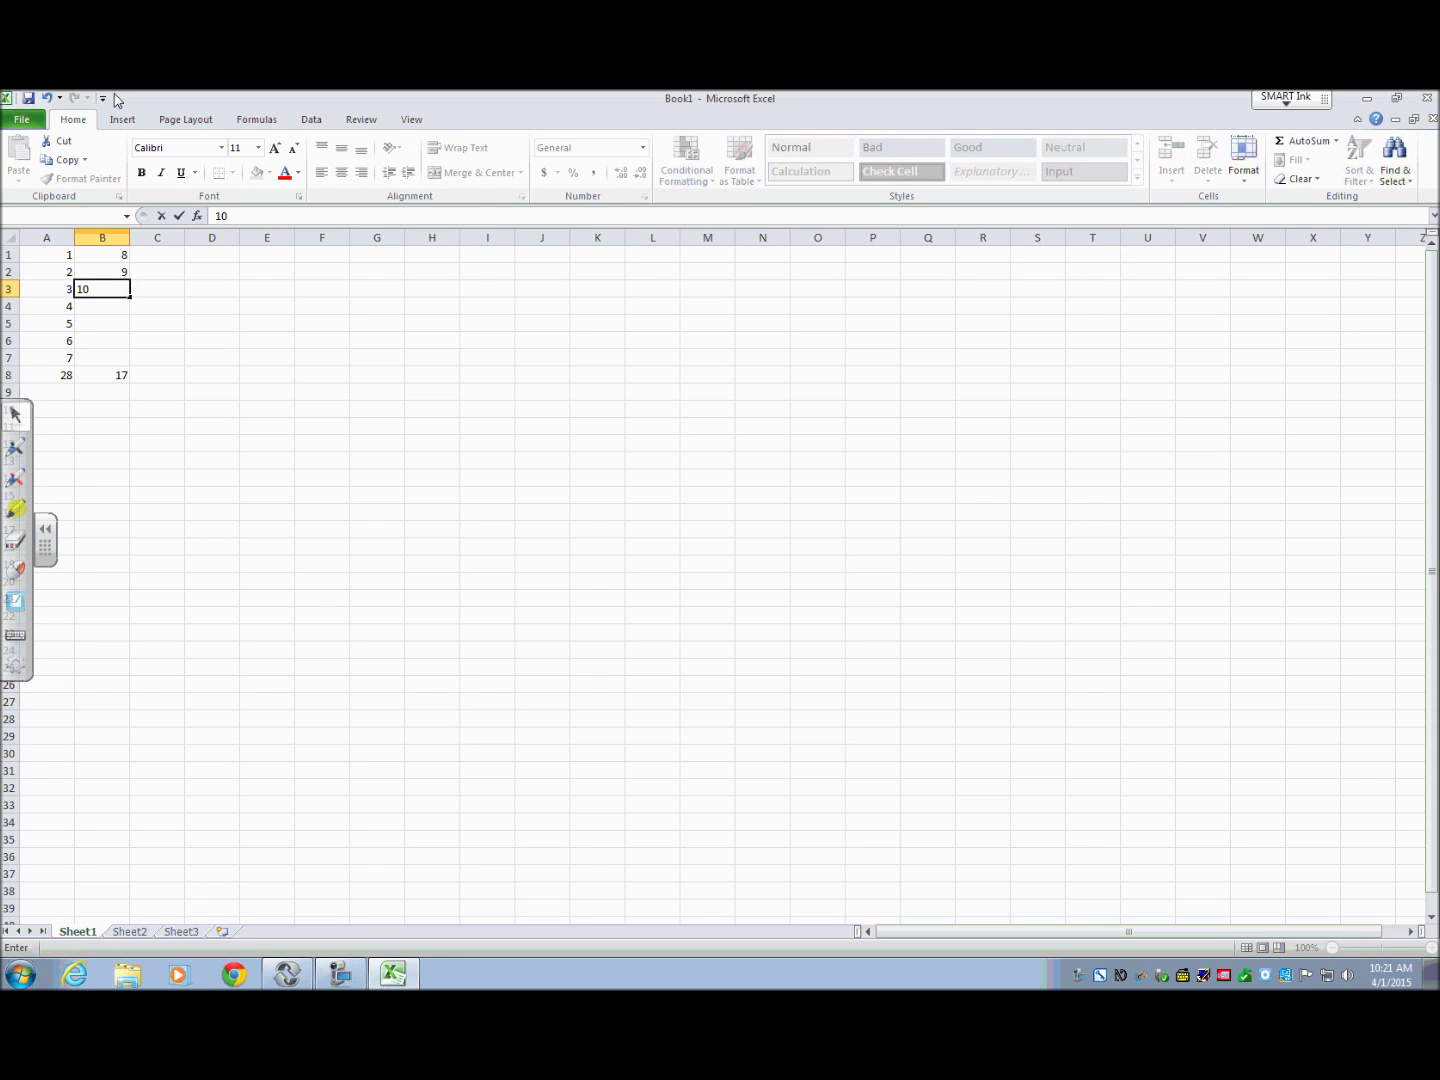
{"action": "key", "text": "Return"}
{"action": "type", "text": "11"}
{"action": "key", "text": "Return"}
{"action": "type", "text": "12"}
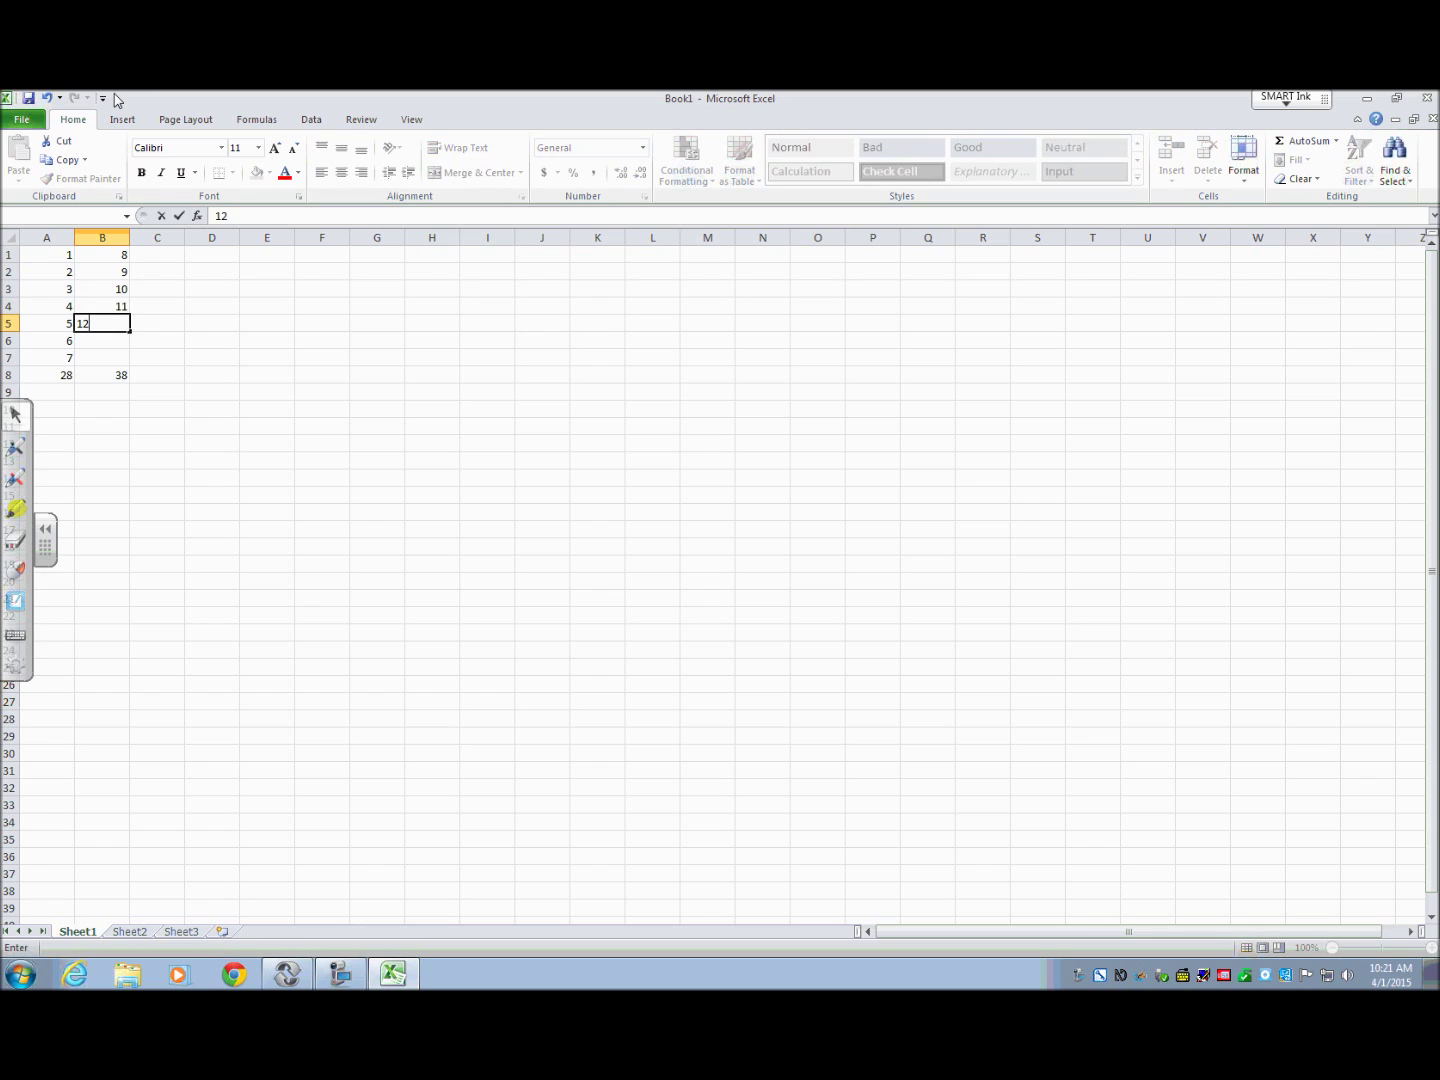
{"action": "key", "text": "Return"}
{"action": "type", "text": "13"}
{"action": "key", "text": "Return"}
{"action": "type", "text": "14"}
{"action": "key", "text": "Return"}
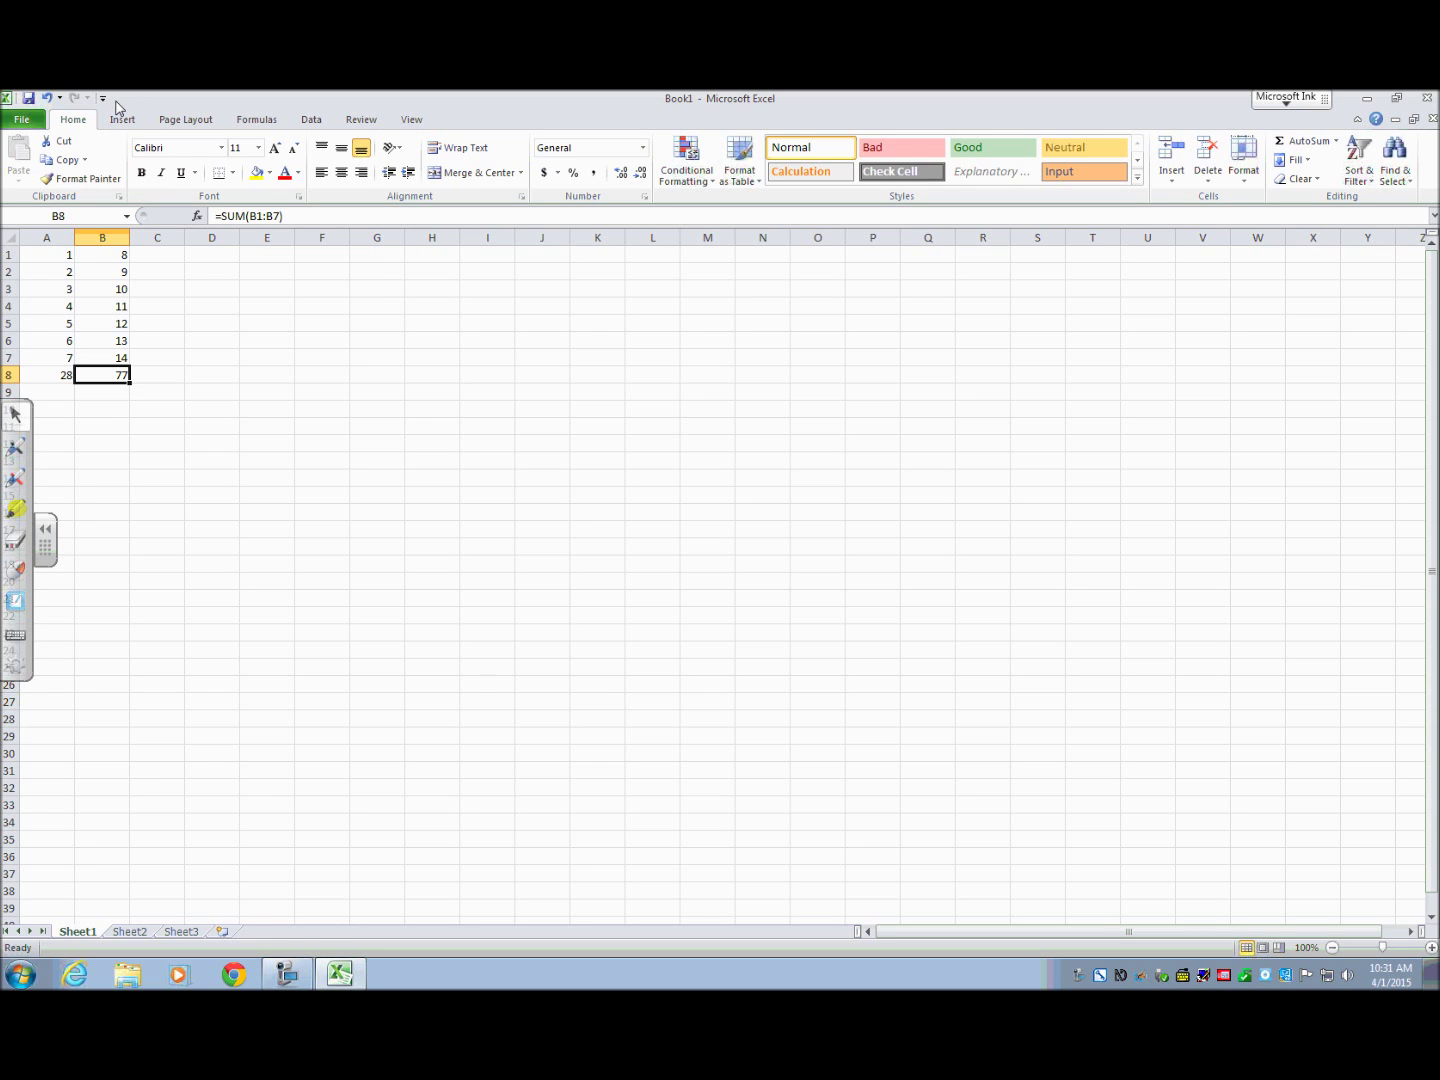
Copy the =SUM(B1:B7) formula from B8 with Ctrl+C
{"action": "key", "text": "ctrl+c"}
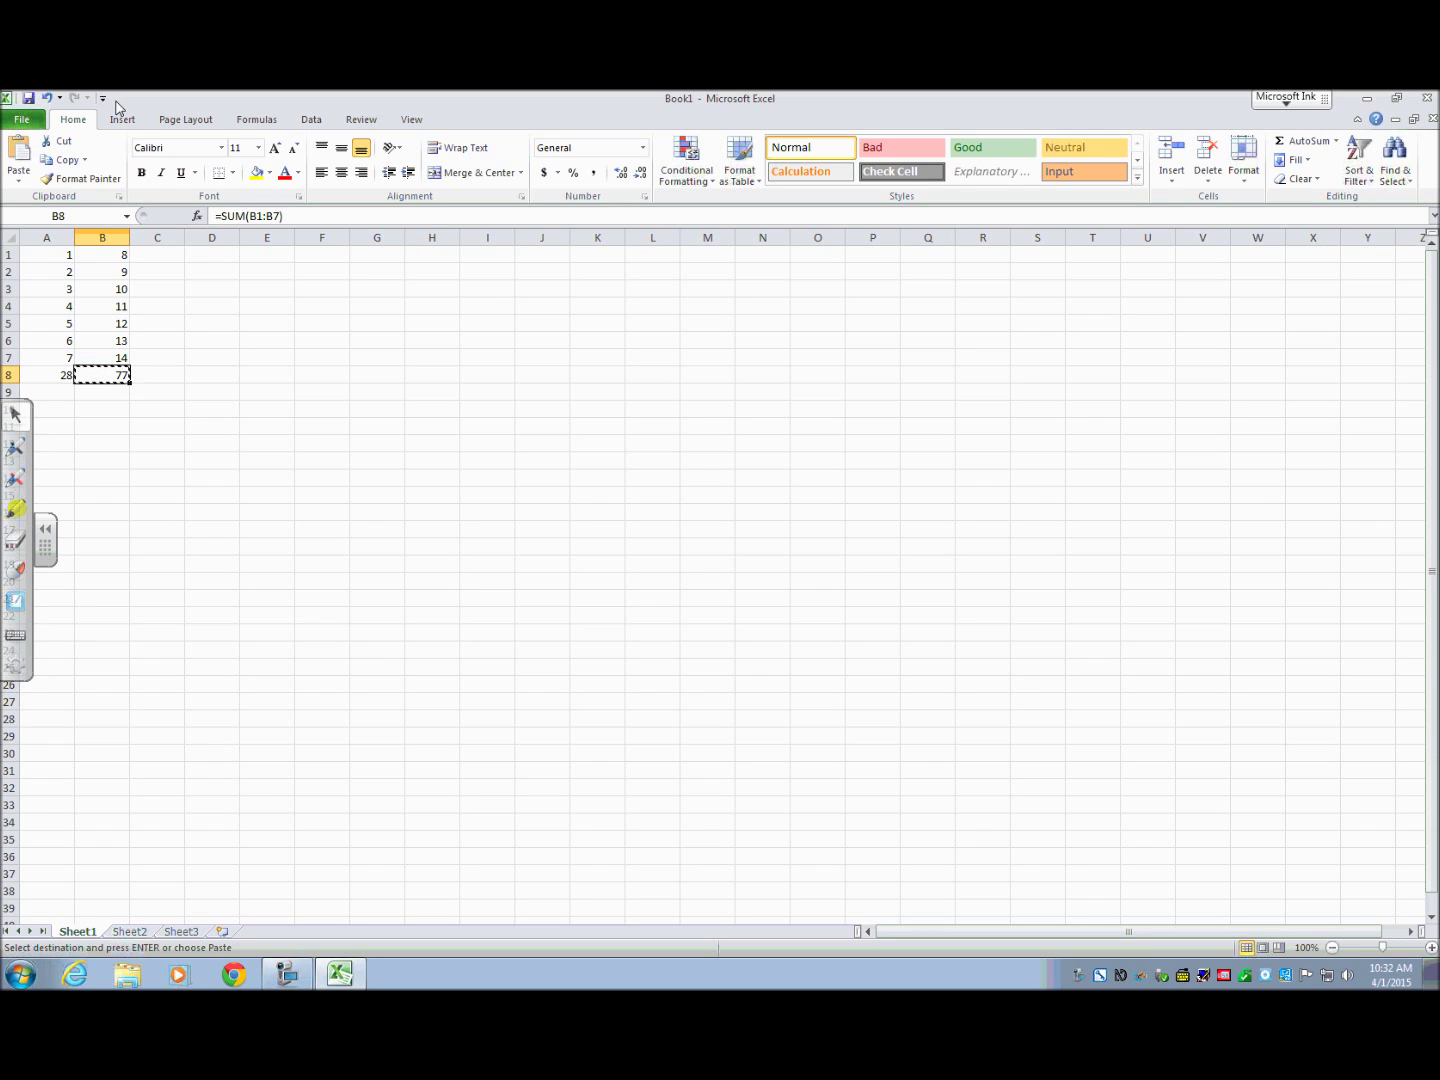
Paste the B8 SUM formula into the range C8:G8
{"action": "key", "text": "shift+Right"}
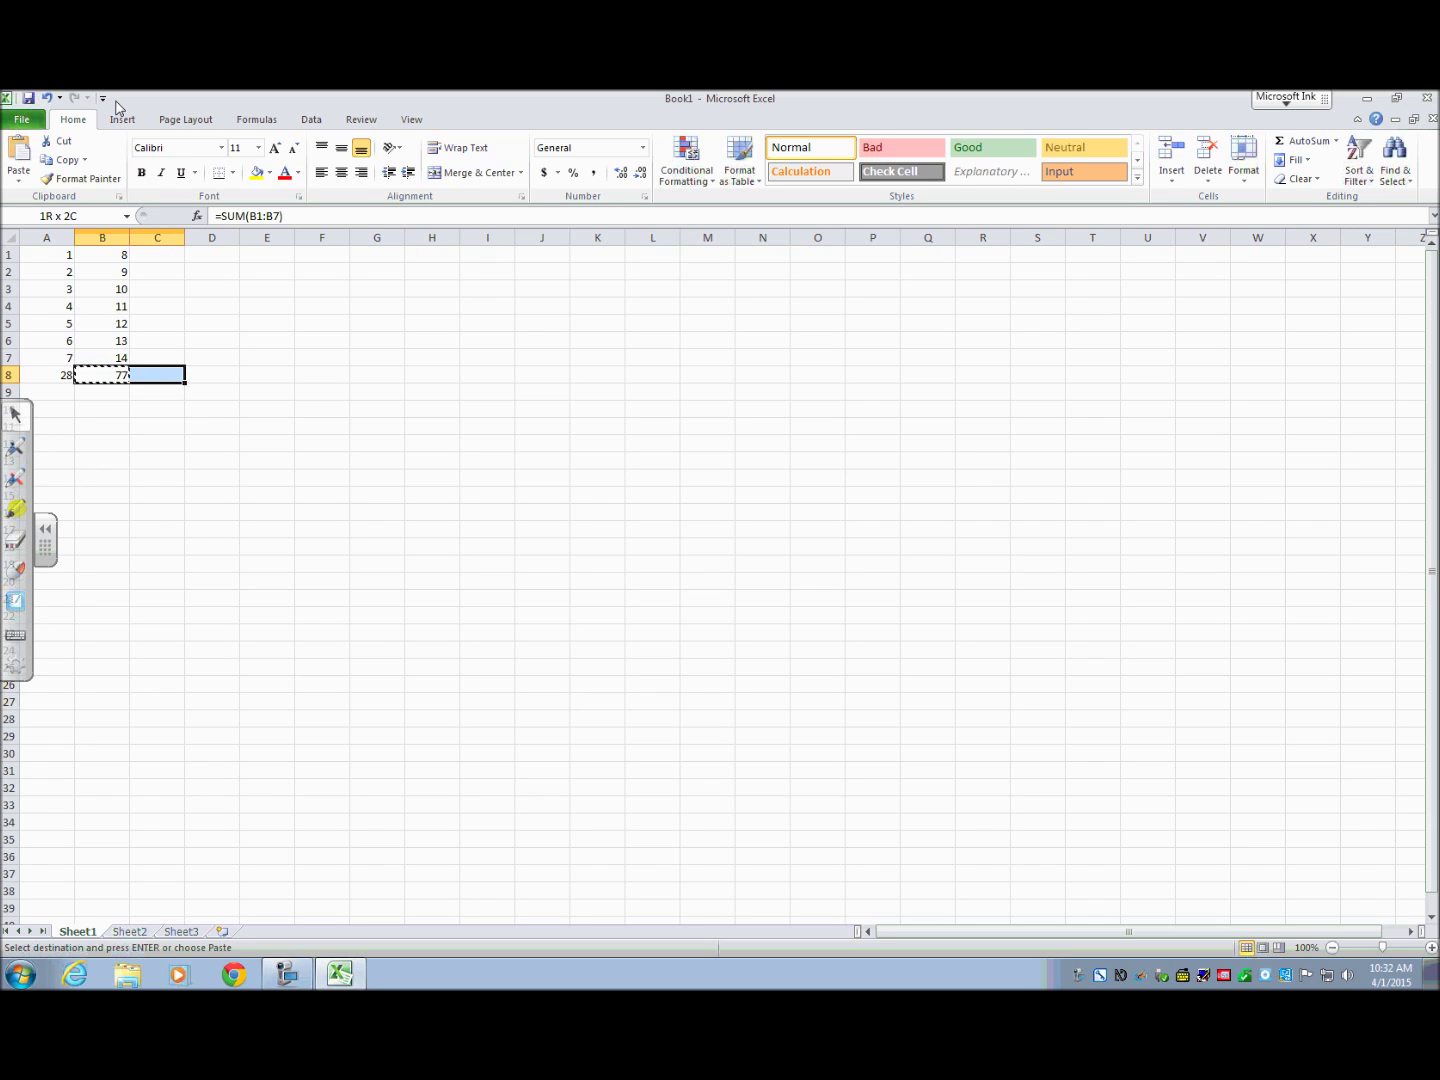
{"action": "key", "text": "shift+Right"}
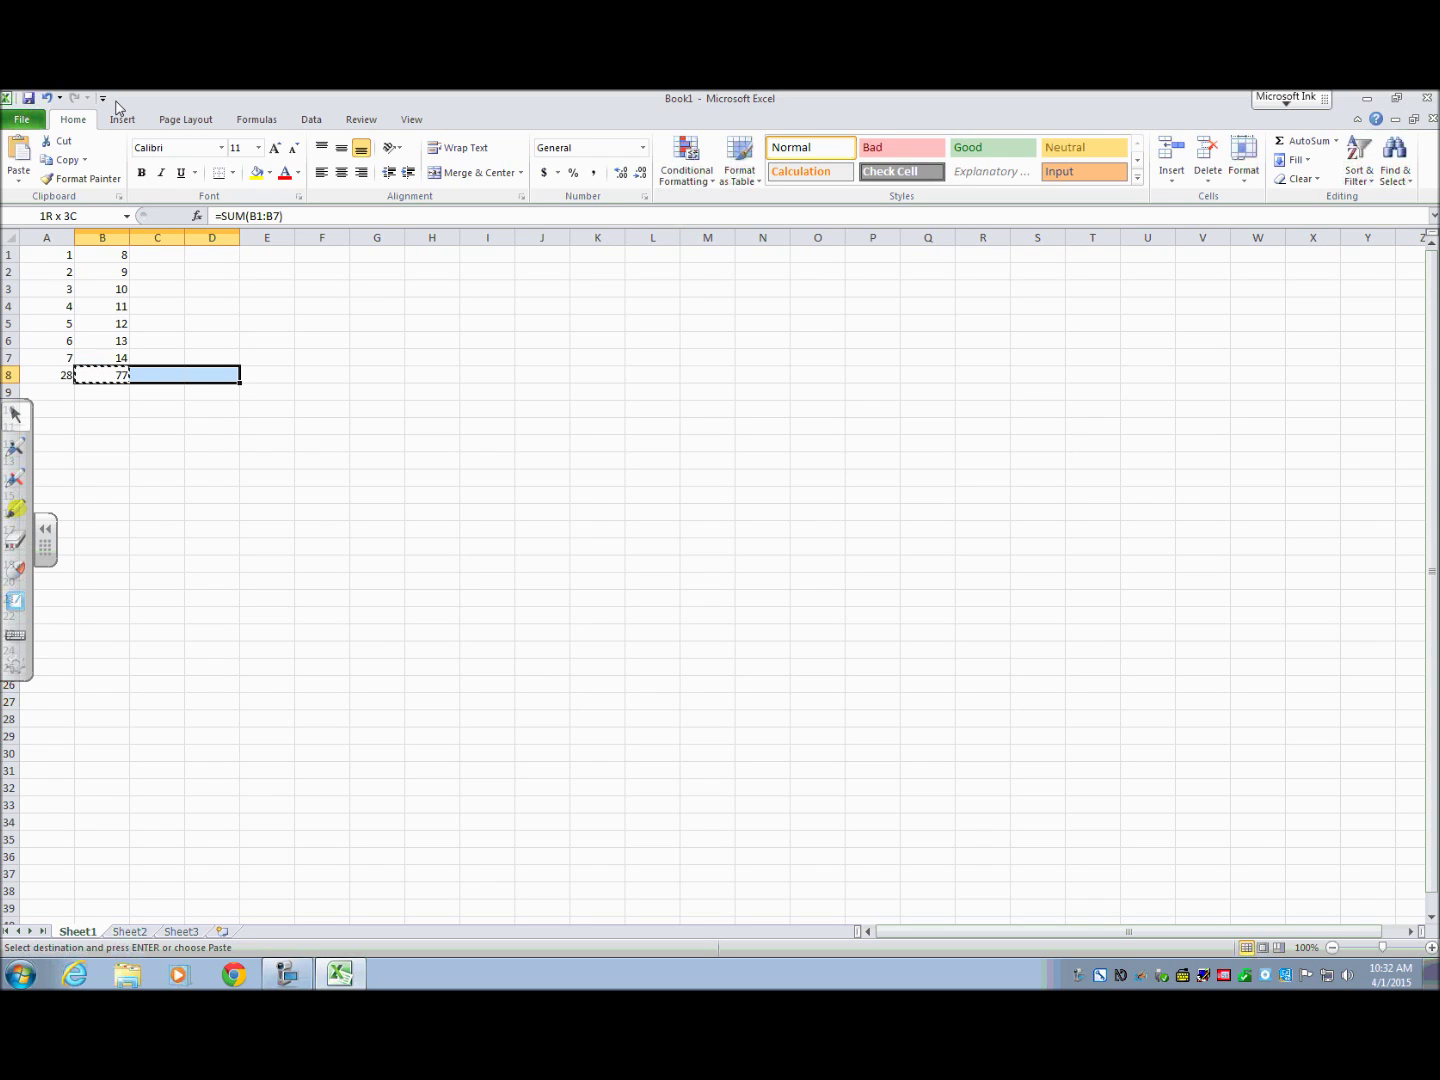
{"action": "key", "text": "shift+Right"}
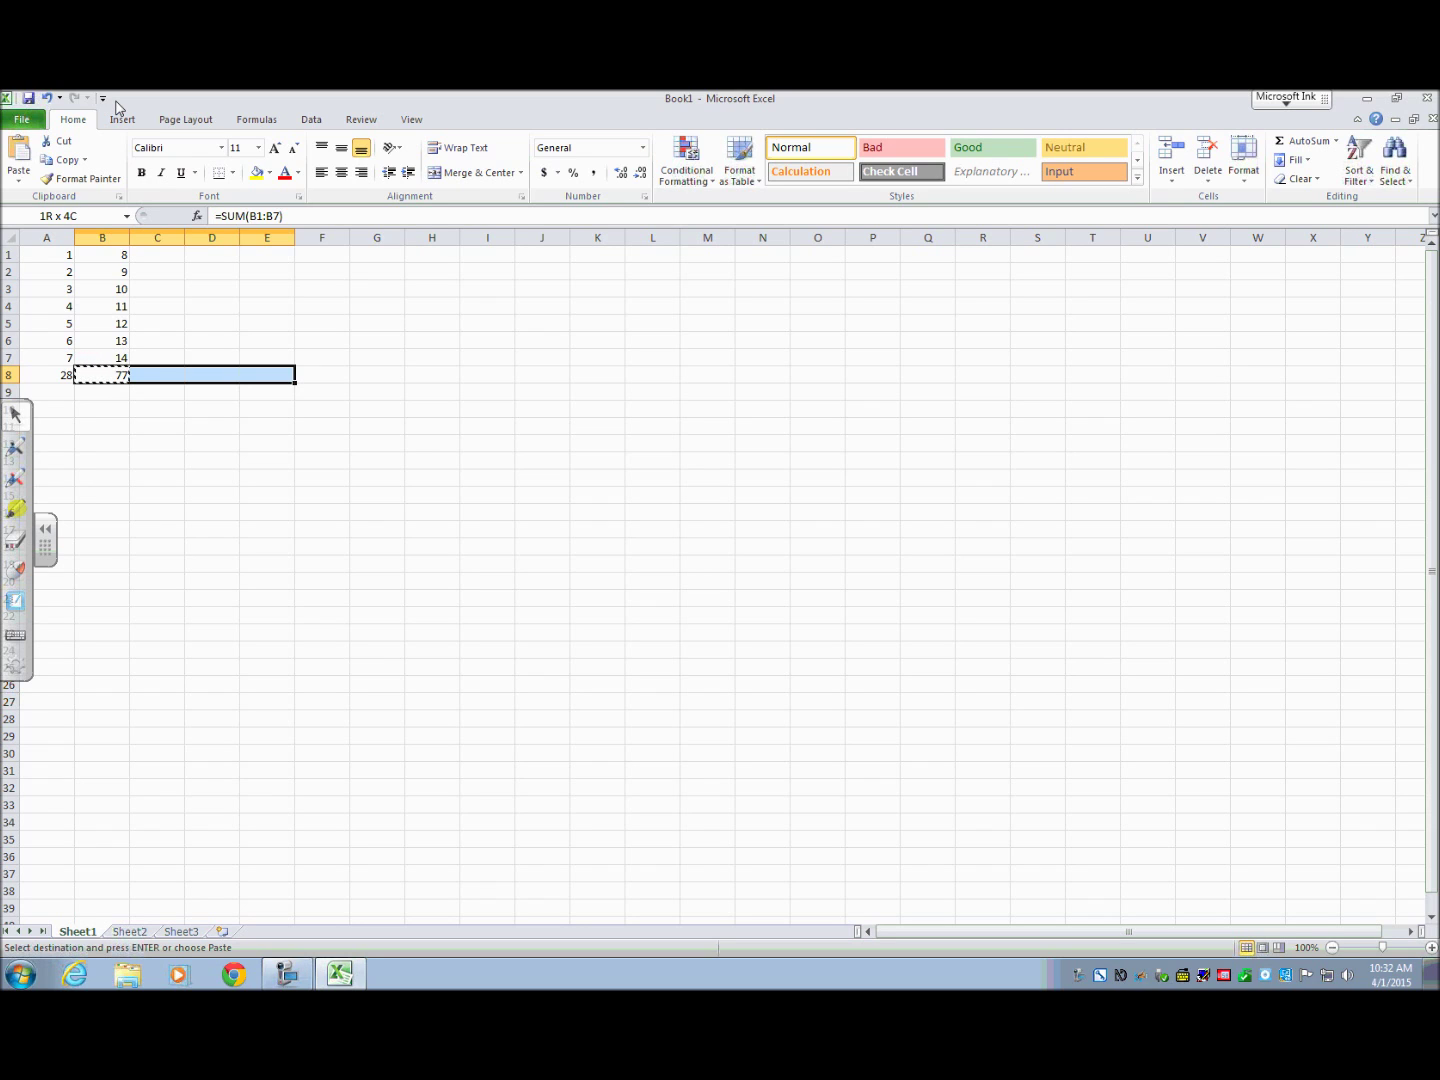
{"action": "key", "text": "shift+Right"}
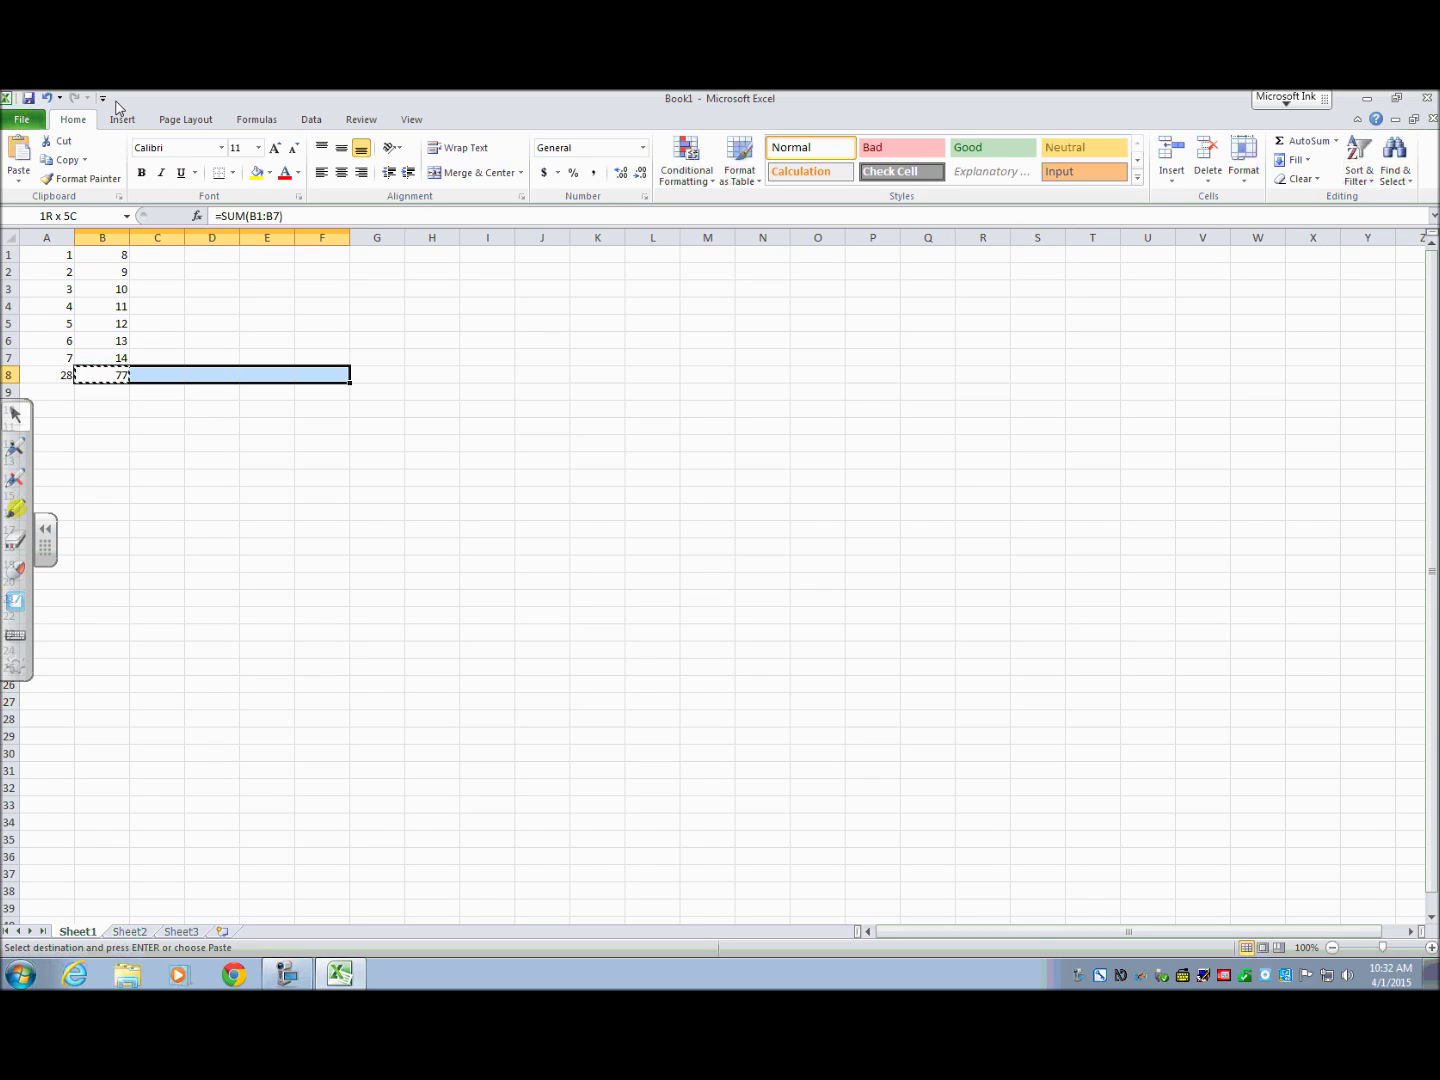
{"action": "key", "text": "shift+Right"}
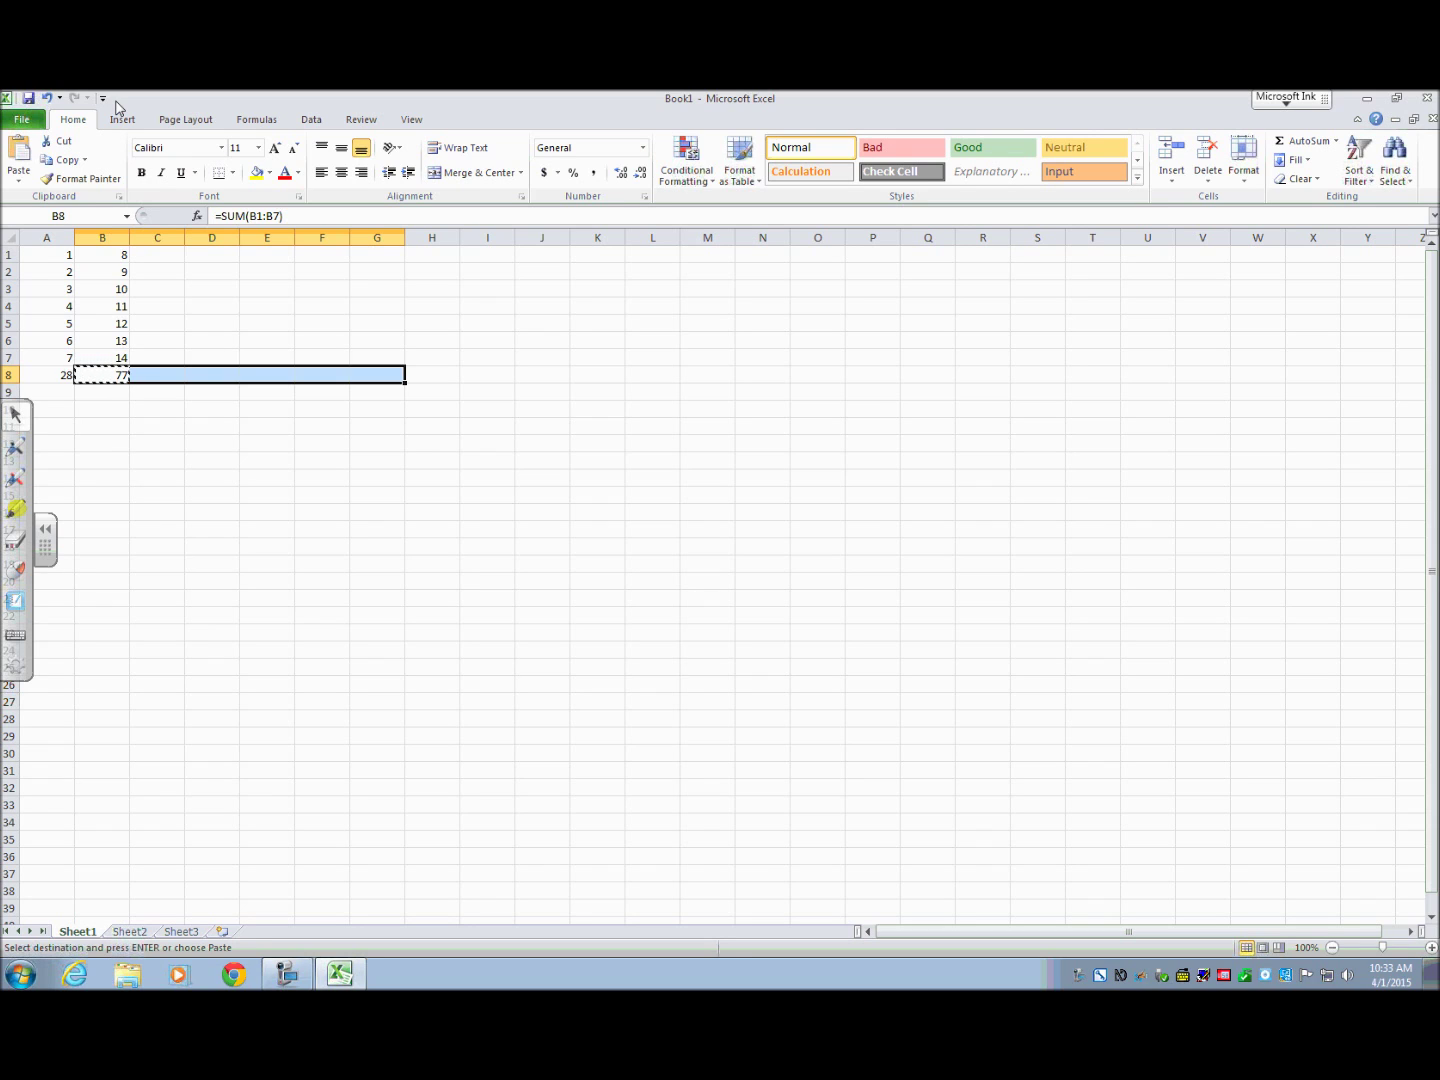
{"action": "key", "text": "ctrl+v"}
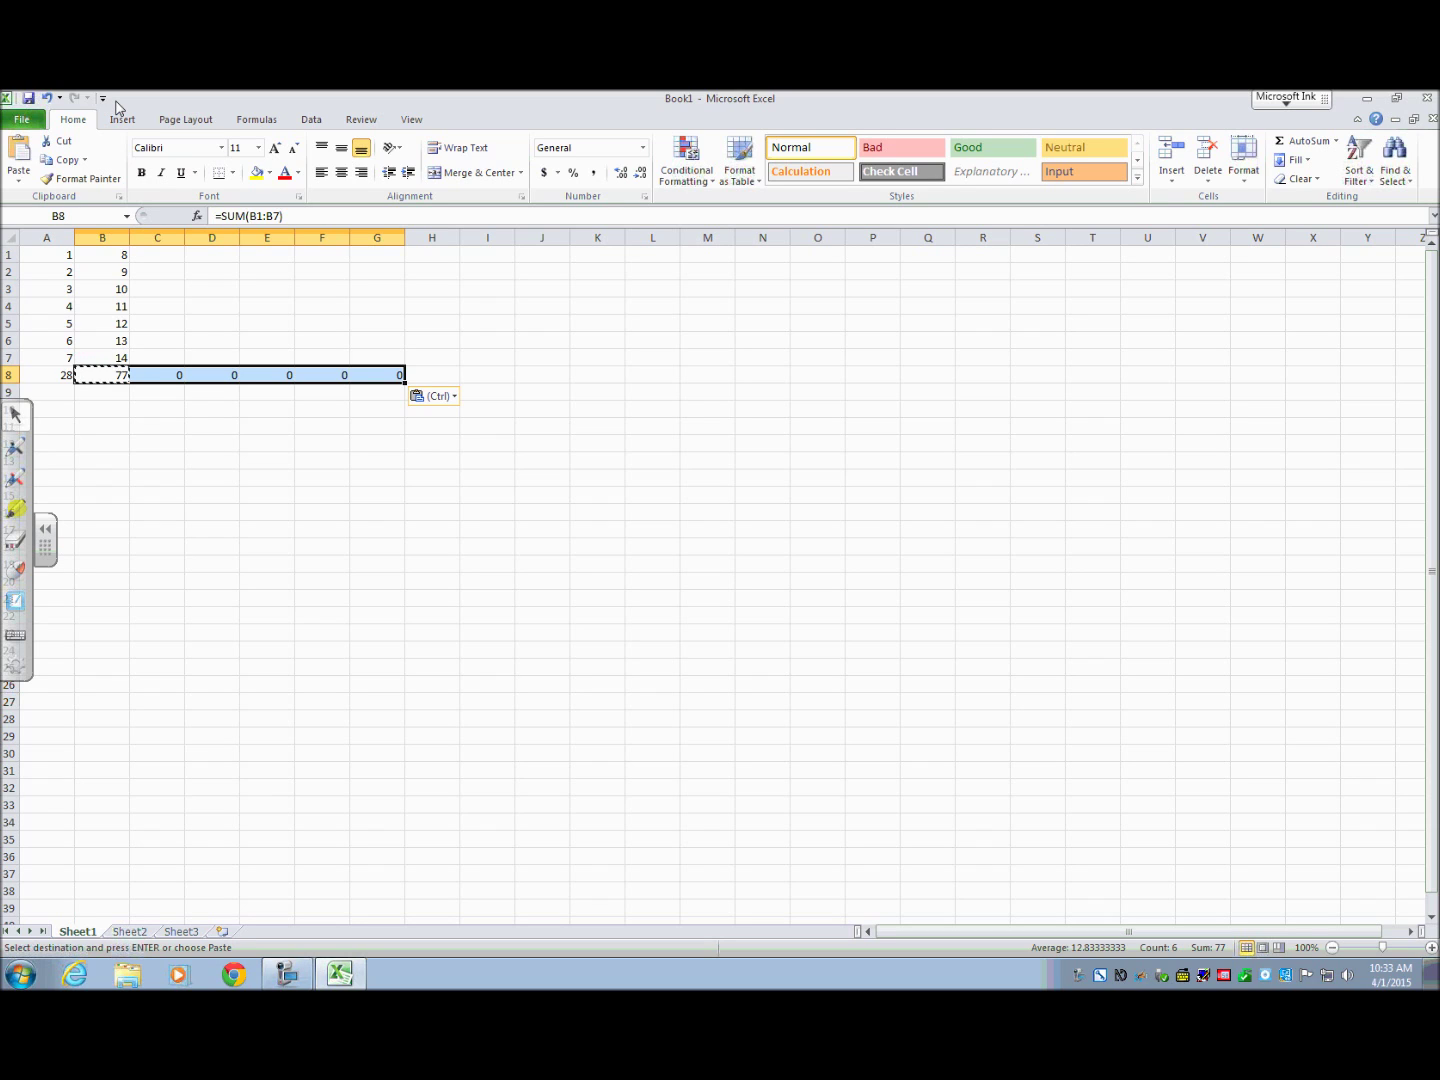
Clear the copy border and check the row 8 formulas in C8 and A8
{"action": "key", "text": "Escape"}
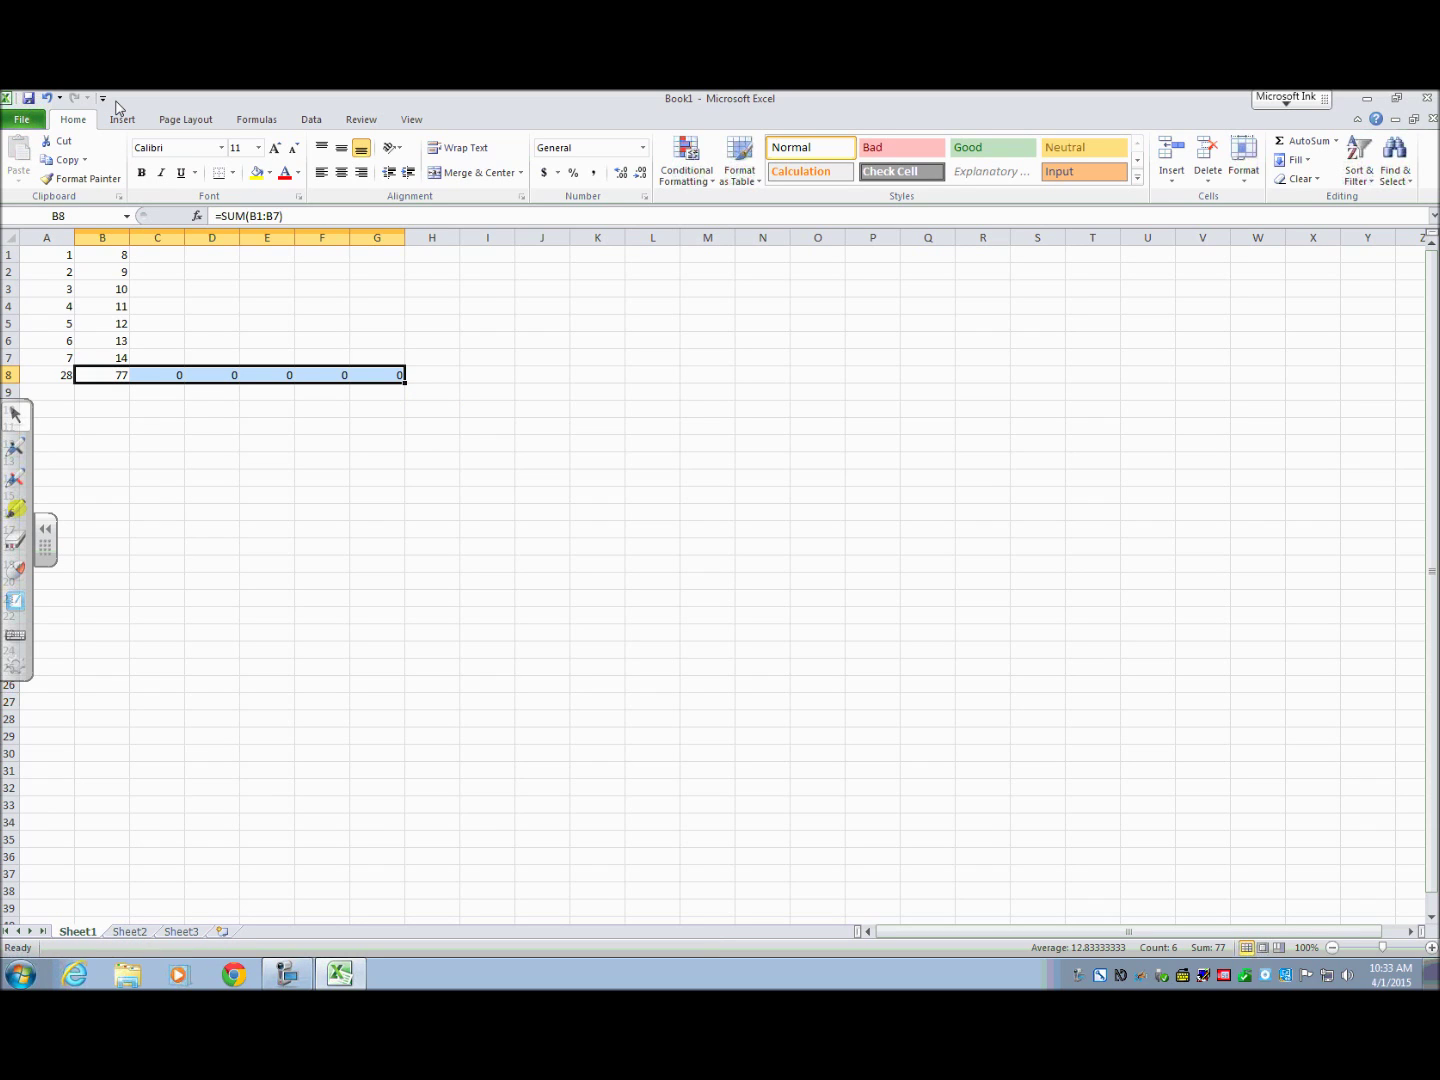
{"action": "key", "text": "Right"}
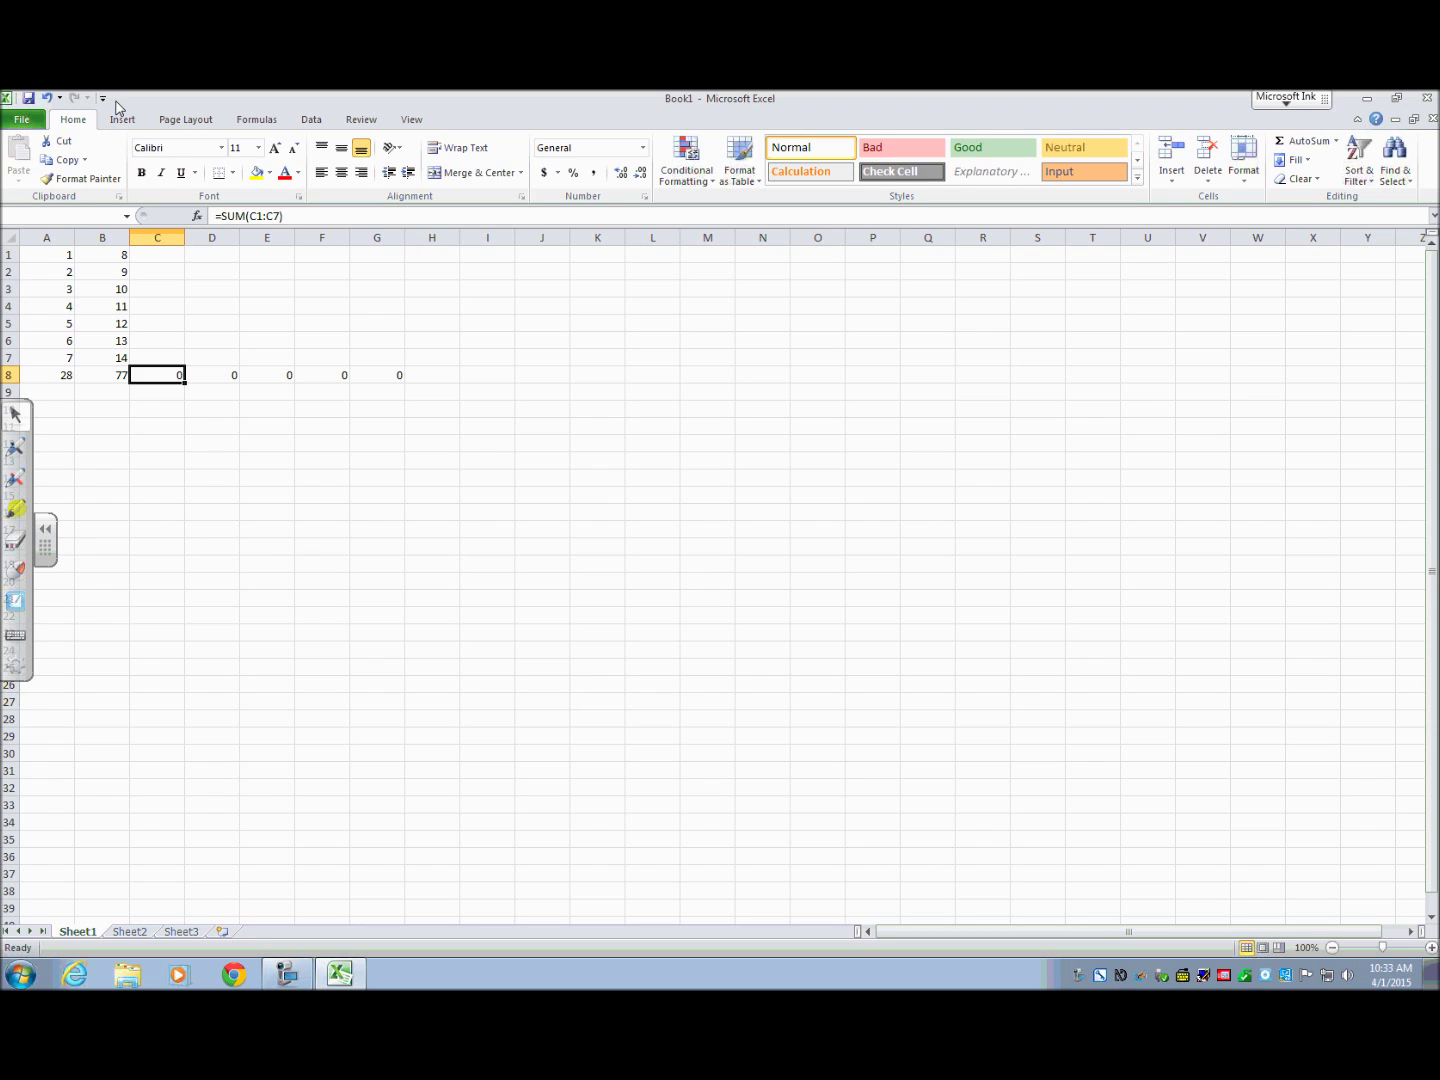
{"action": "key", "text": "Left"}
{"action": "key", "text": "Left"}
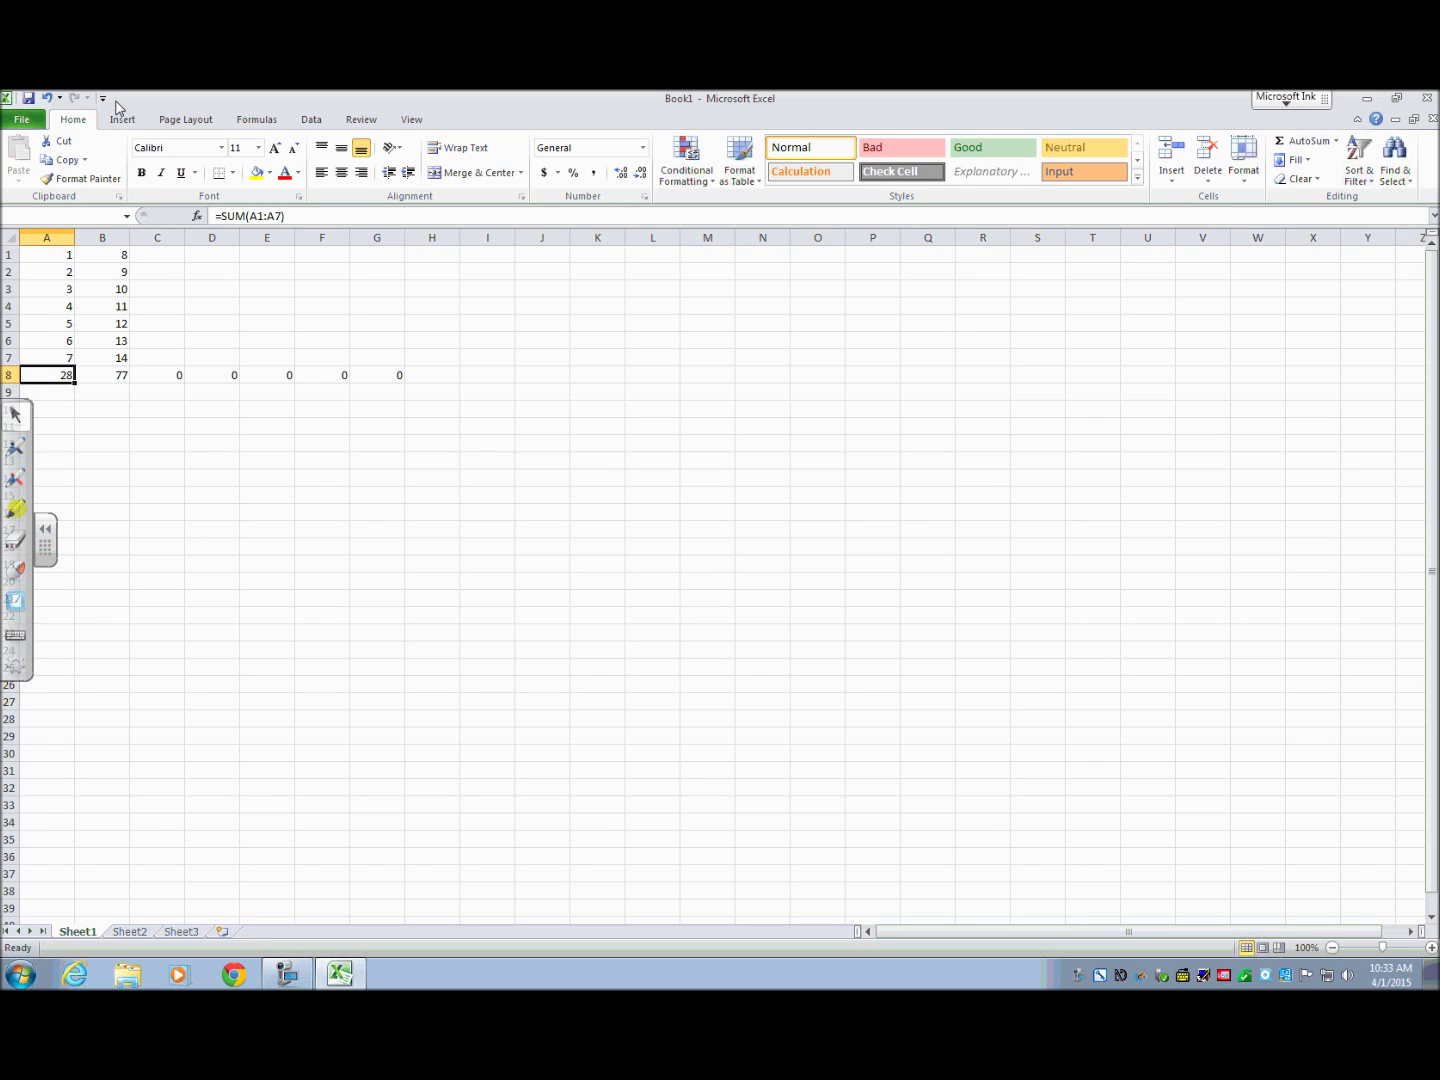
{"action": "key", "text": "ctrl+Home"}
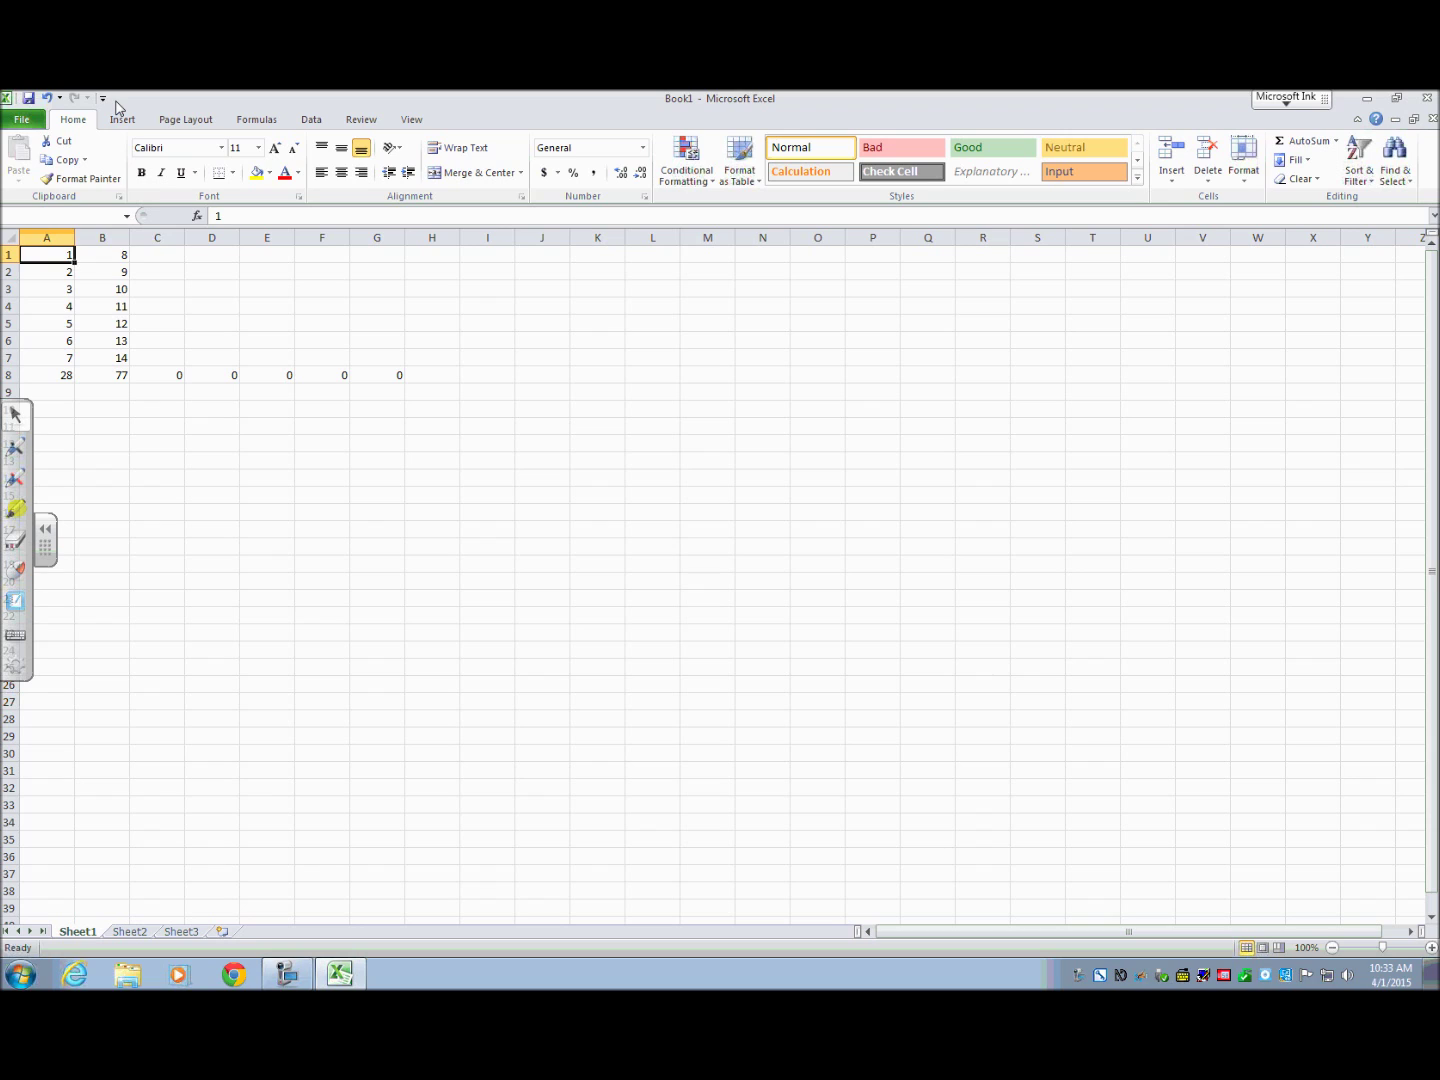
{"action": "key", "text": "Right"}
{"action": "key", "text": "Right"}
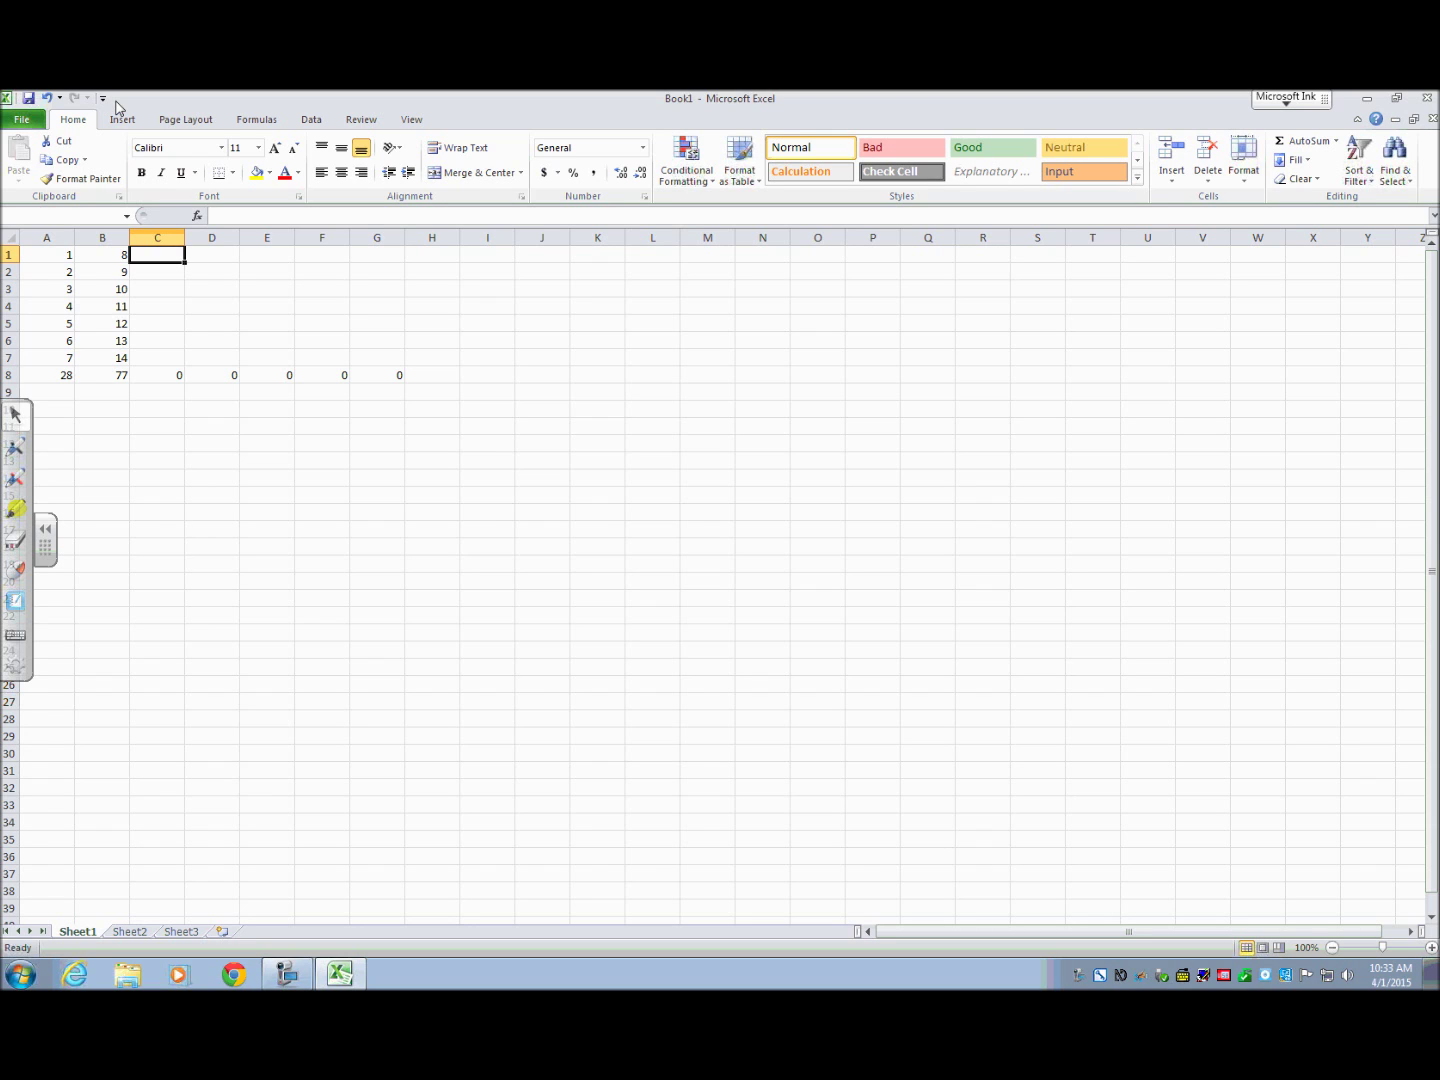
Enter 75, 16, 17, 18, 19, 20 and 21 down cells C1 to C7
{"action": "type", "text": "75"}
{"action": "key", "text": "Return"}
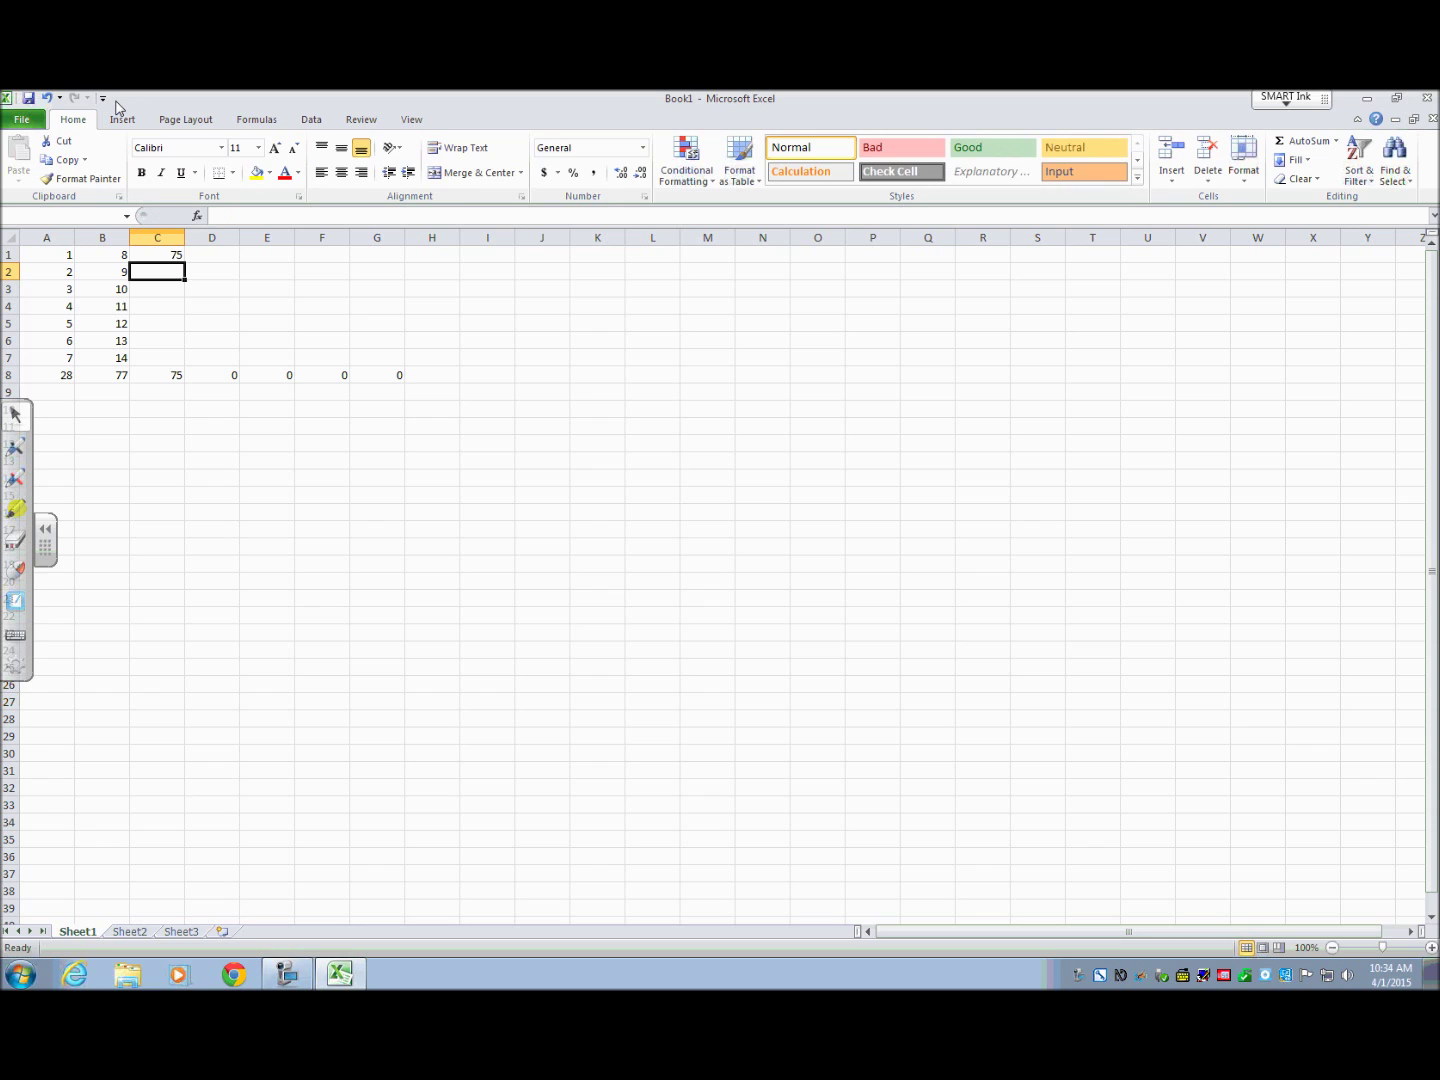
{"action": "type", "text": "16"}
{"action": "key", "text": "Return"}
{"action": "type", "text": "17"}
{"action": "key", "text": "Return"}
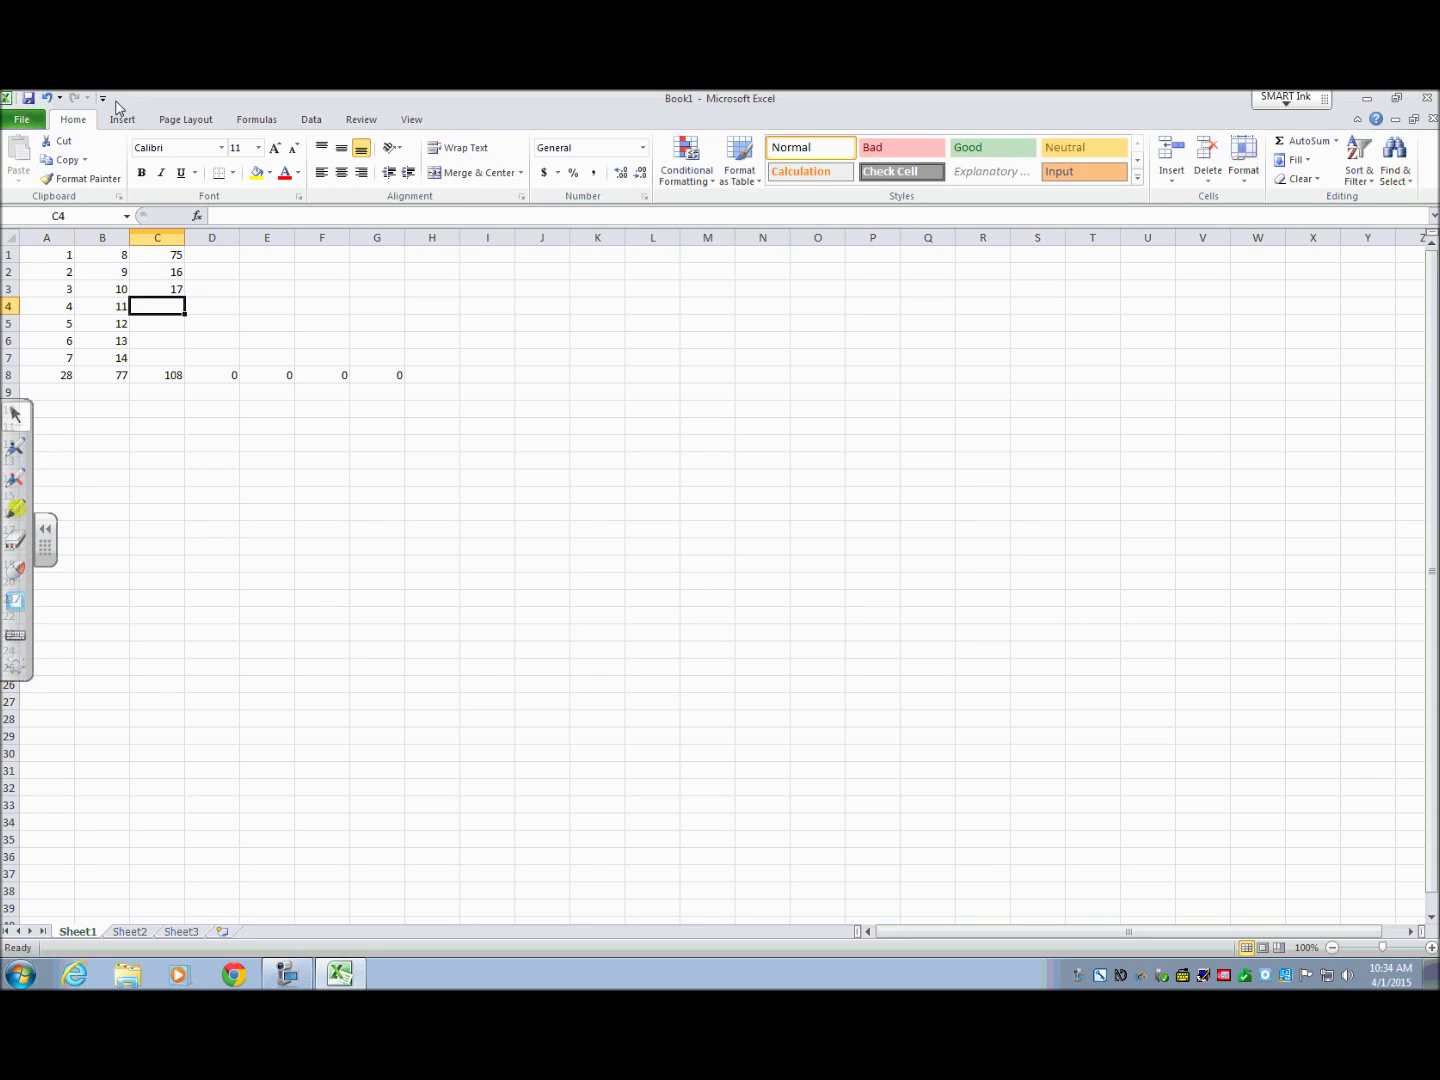
{"action": "type", "text": "18"}
{"action": "key", "text": "Return"}
{"action": "type", "text": "19"}
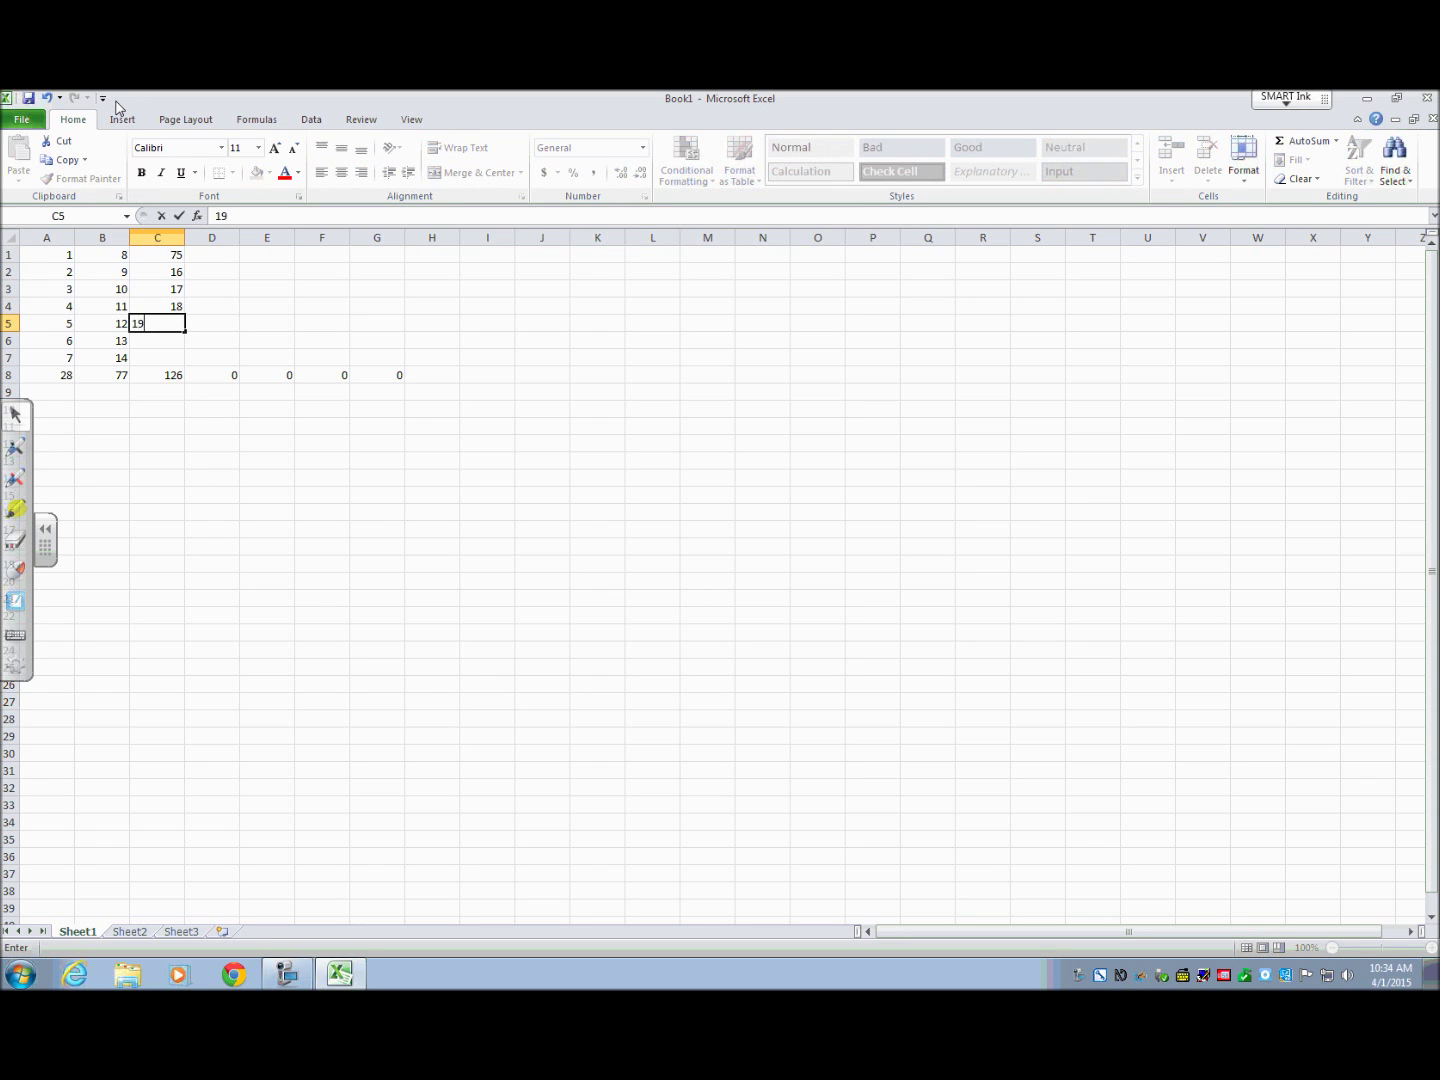
{"action": "key", "text": "Return"}
{"action": "type", "text": "202"}
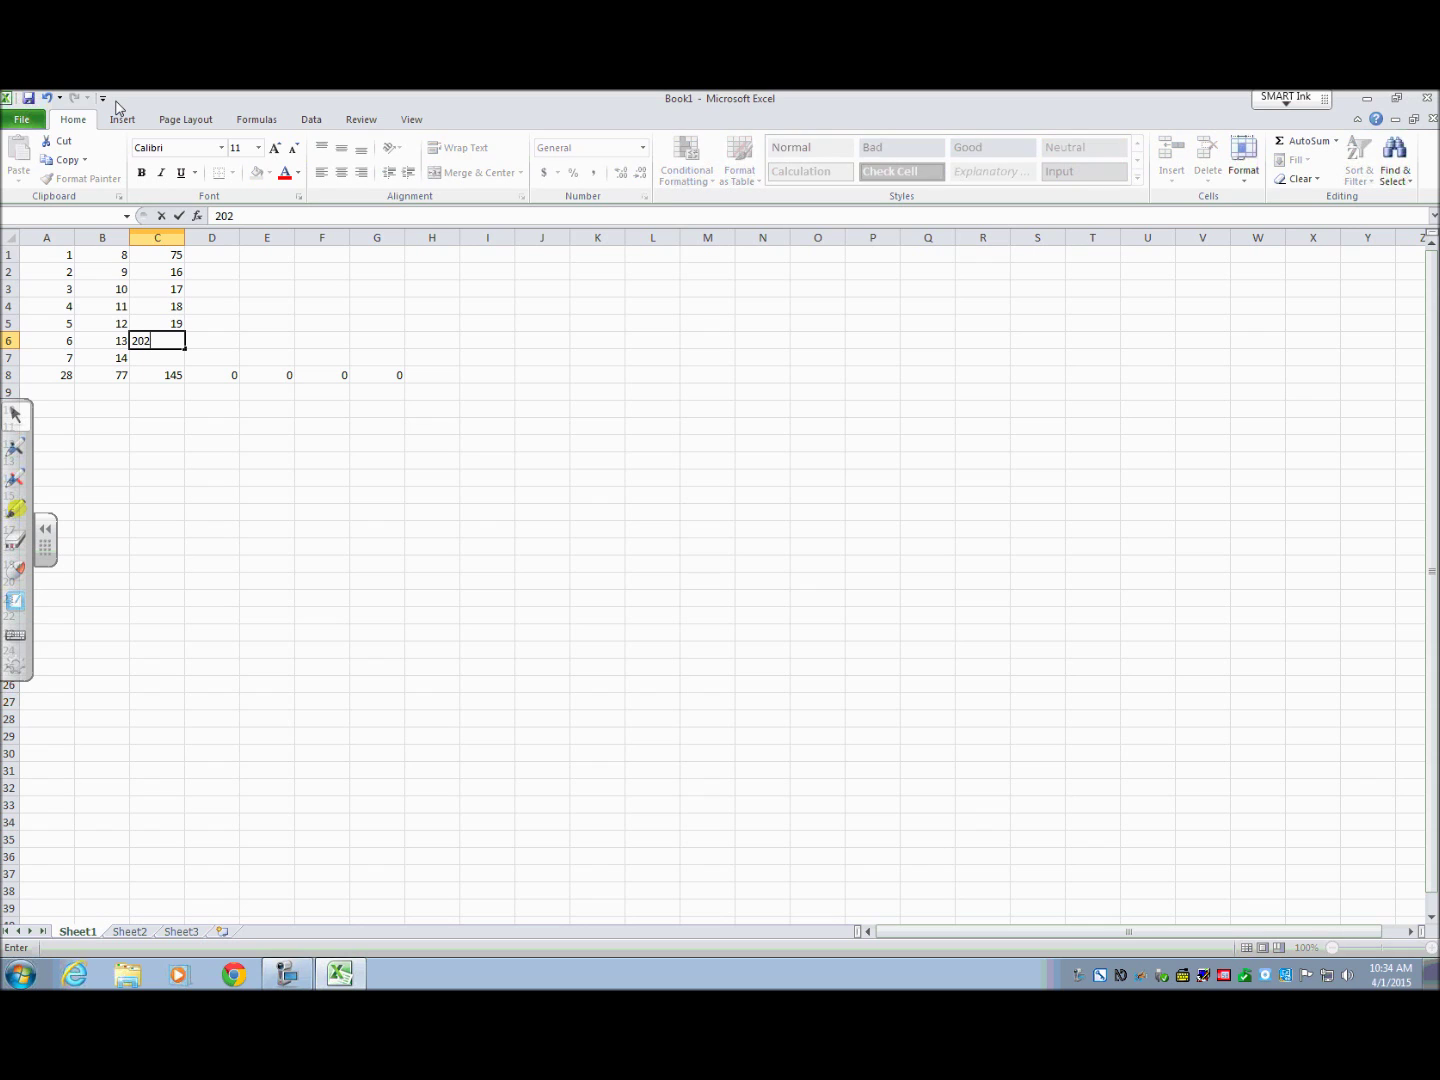
{"action": "key", "text": "BackSpace"}
{"action": "key", "text": "Return"}
{"action": "type", "text": "21"}
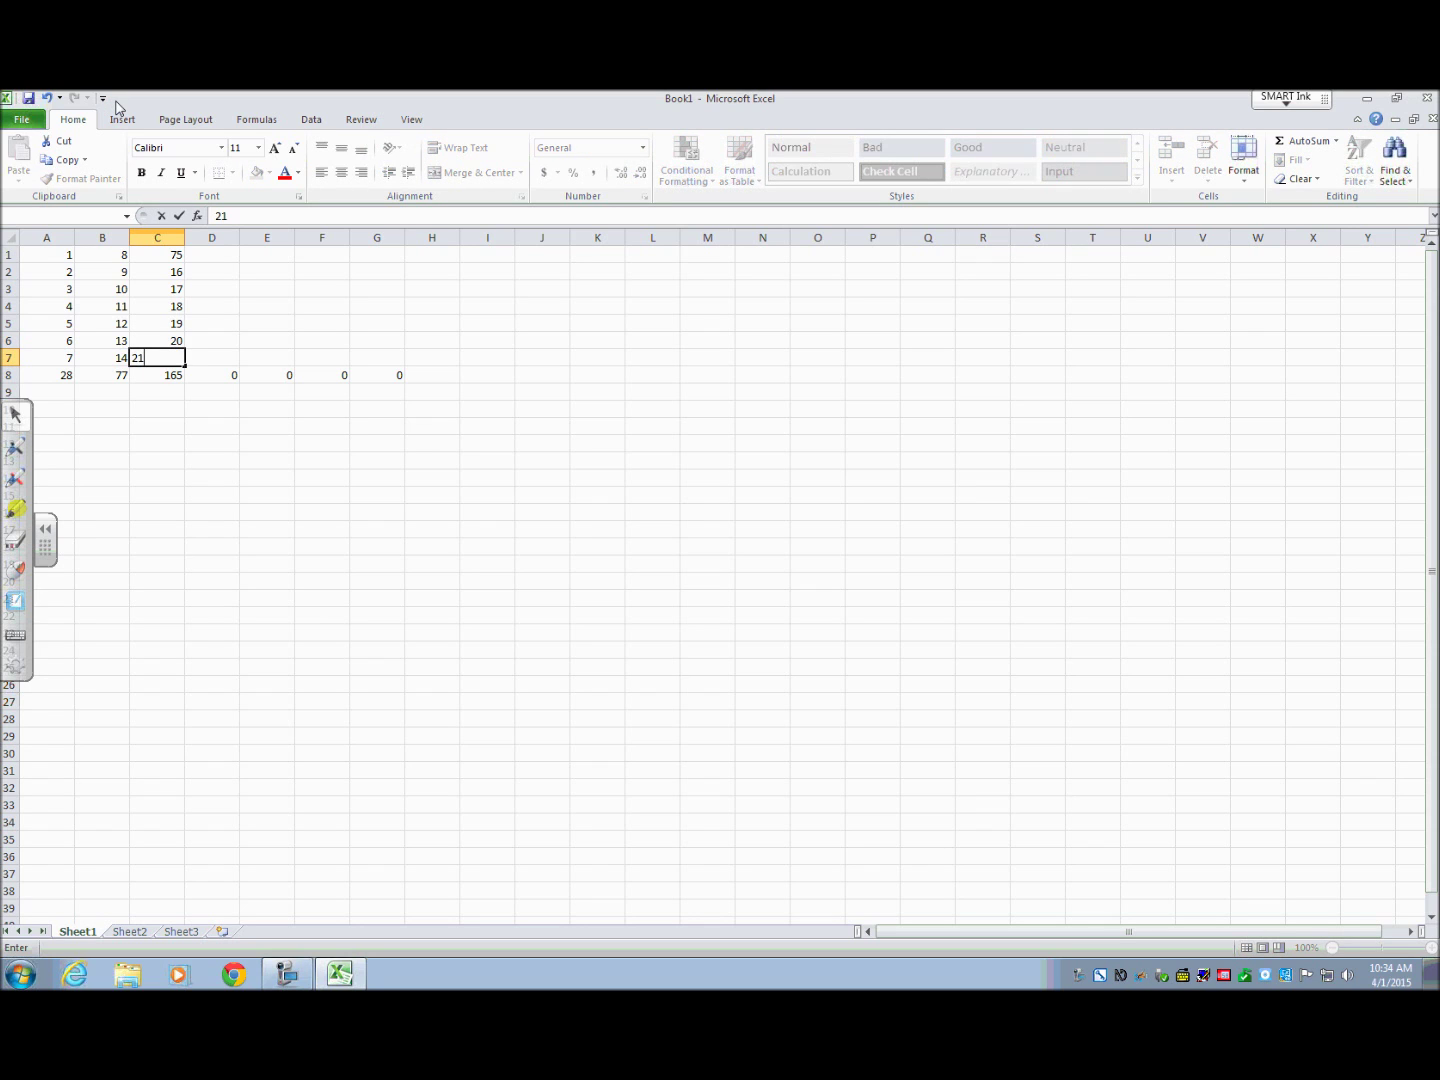
{"action": "key", "text": "Return"}
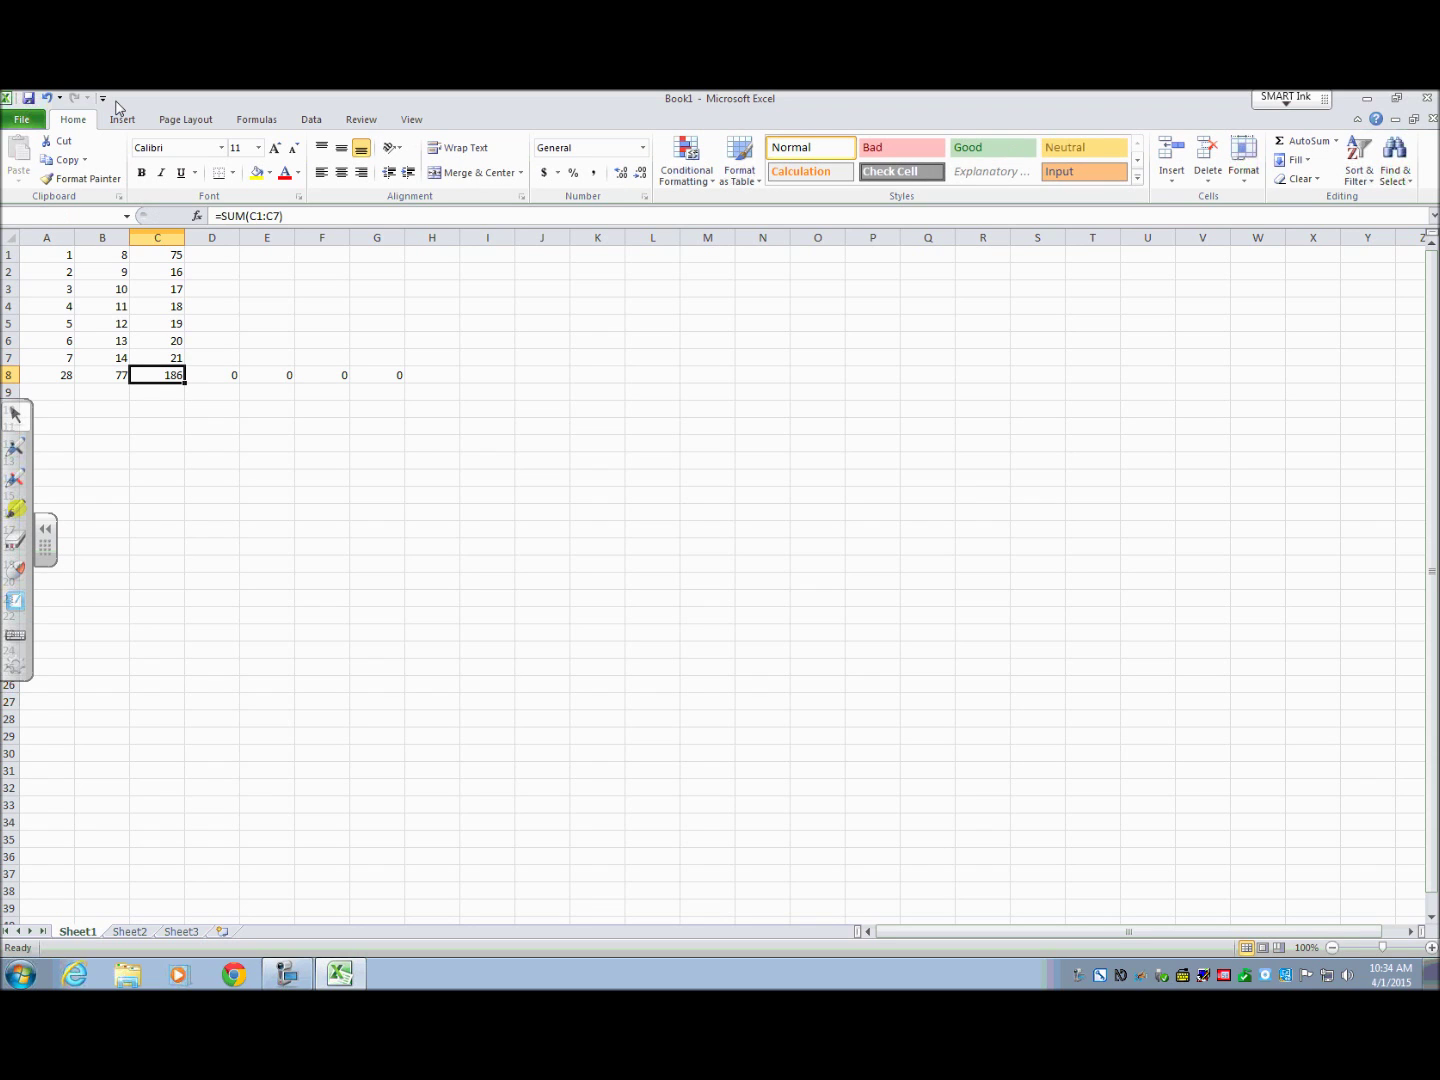